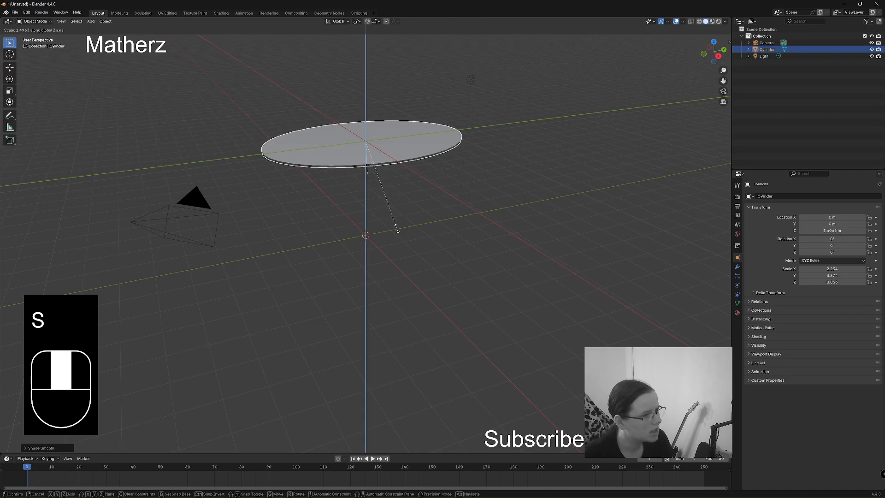
Step: Finish thickening the flat cylinder along Z and give it a new material with a Glass BSDF surface
click(403, 281)
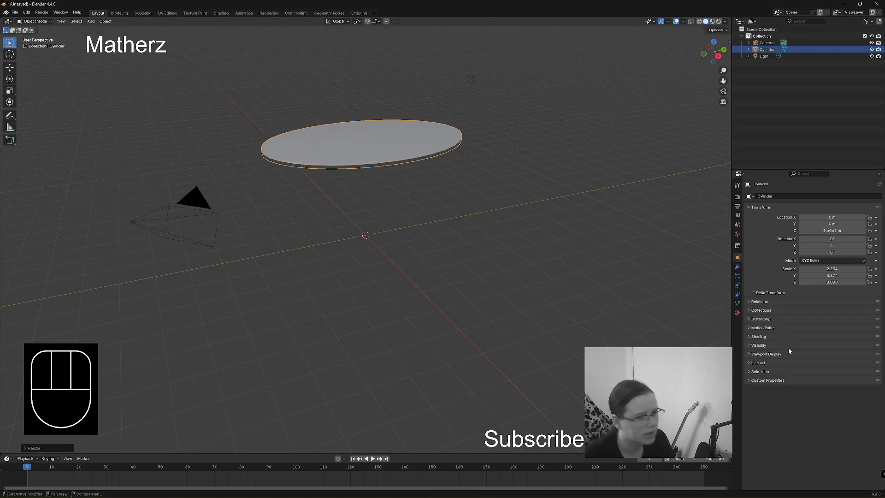
click(736, 313)
click(825, 225)
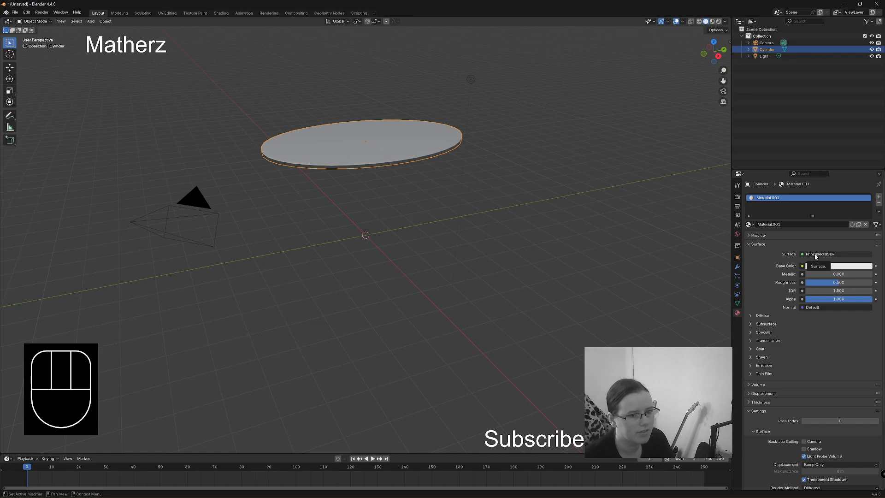
click(814, 255)
click(798, 299)
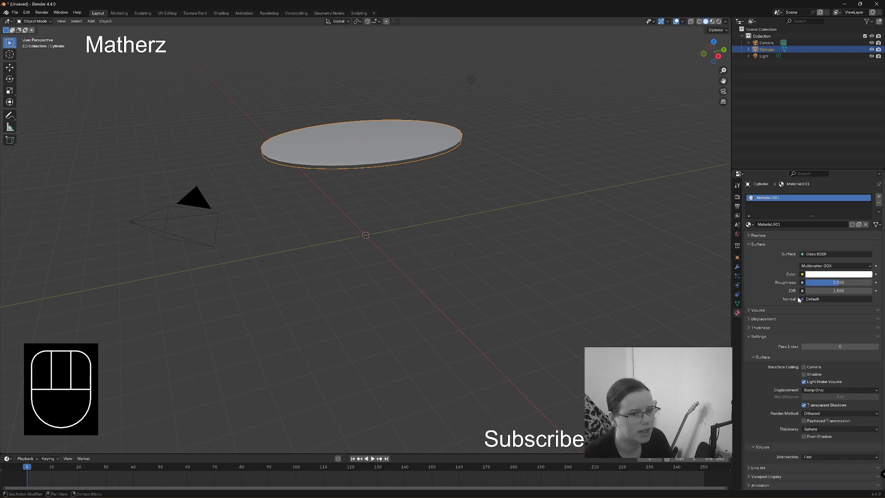
Step: Set the scene's render engine to Cycles
scroll(411, 98, up, 3)
shift+middle_drag(411, 99, 541, 244)
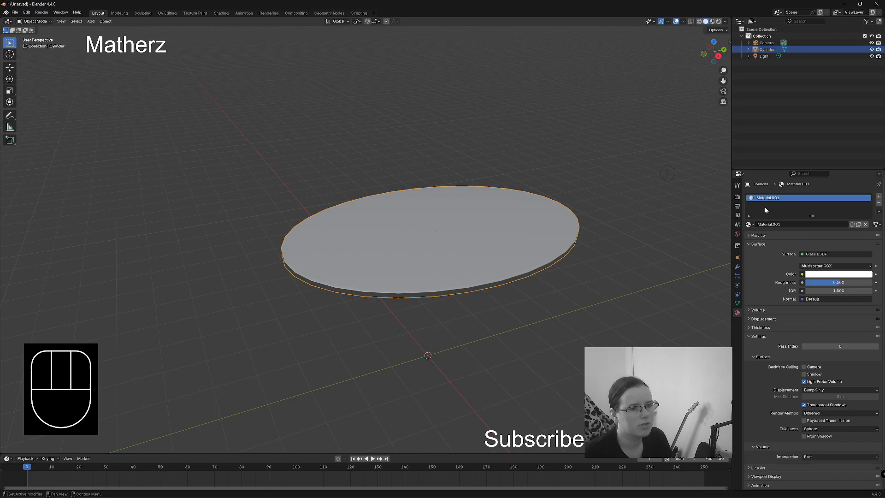
click(737, 197)
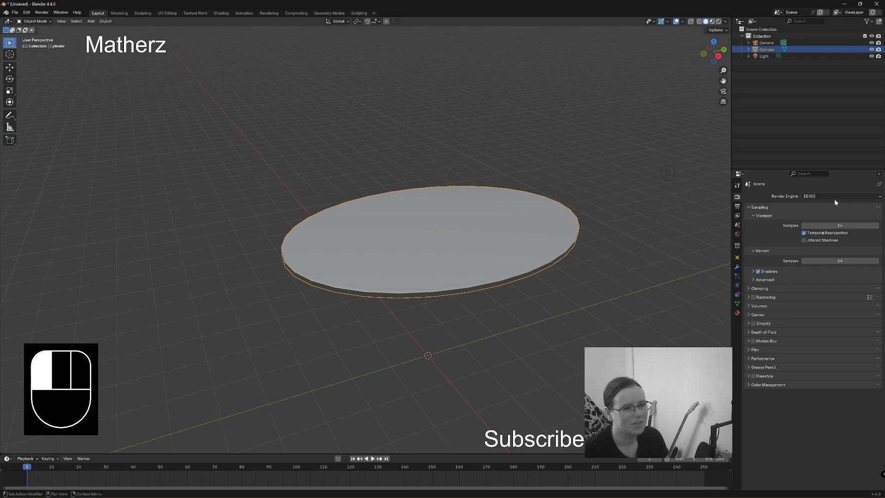
click(818, 196)
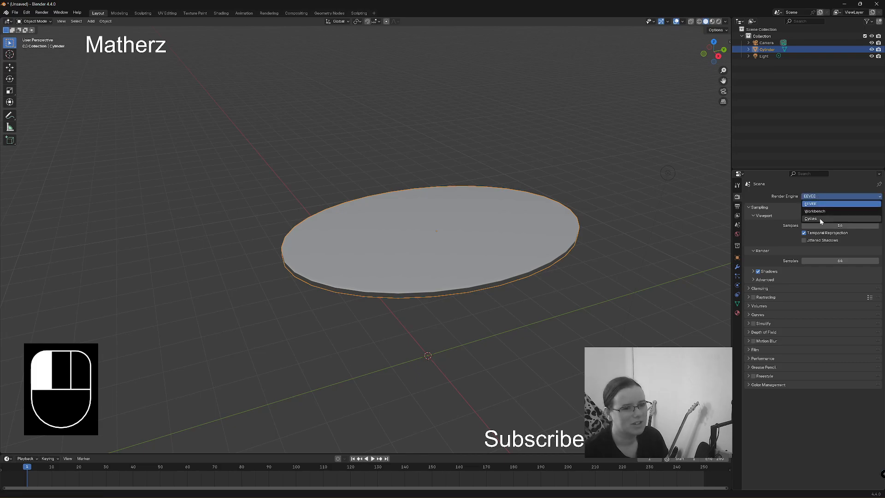
click(819, 218)
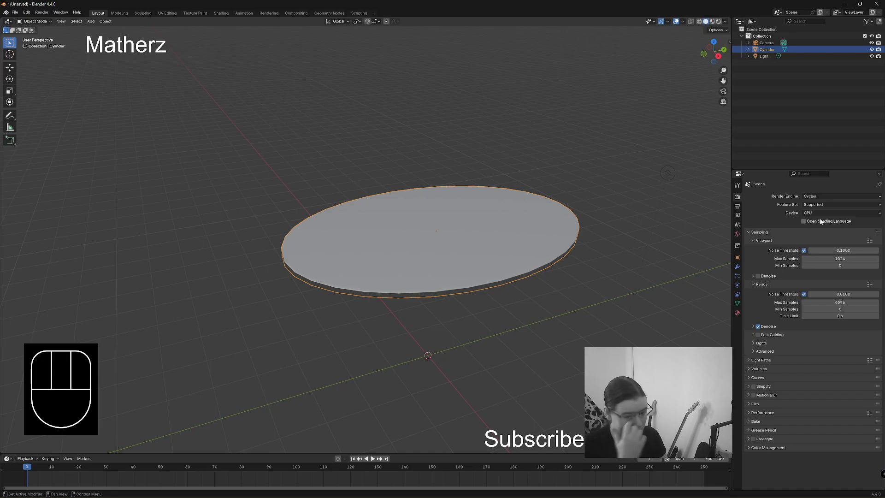
Step: Add a mesh circle at the origin and turn on X-ray display
click(91, 22)
mouse_move(106, 29)
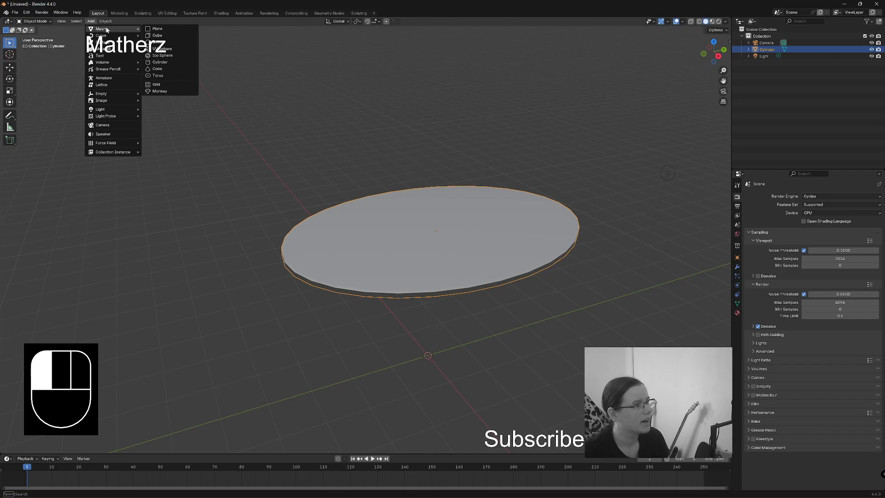
click(174, 41)
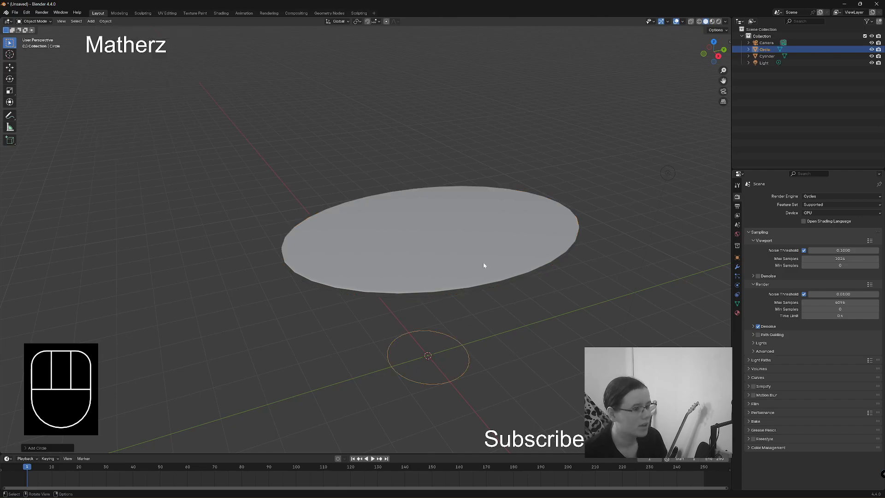
click(690, 22)
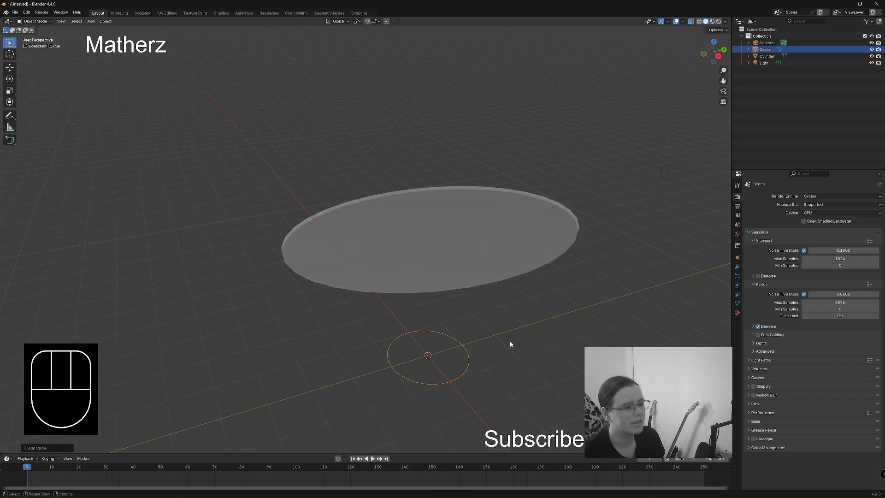
Step: Raise the circle along Z up to the tabletop and scale it down to table-leg width
key(g)
key(z)
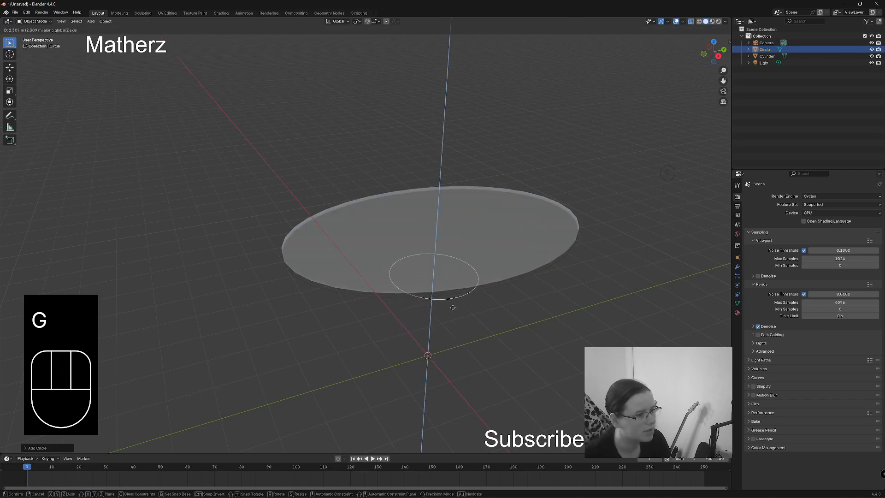
click(458, 302)
scroll(458, 302, up, 4)
middle_drag(502, 343, 480, 307)
key(g)
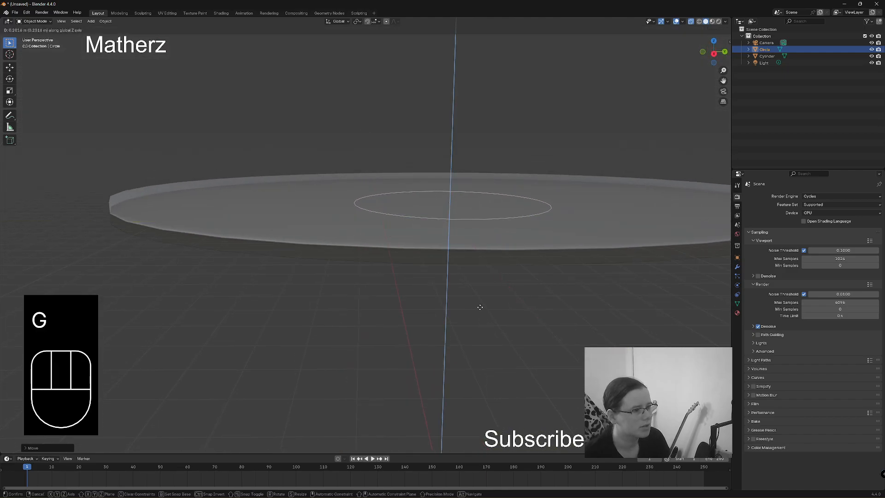
click(478, 307)
key(s)
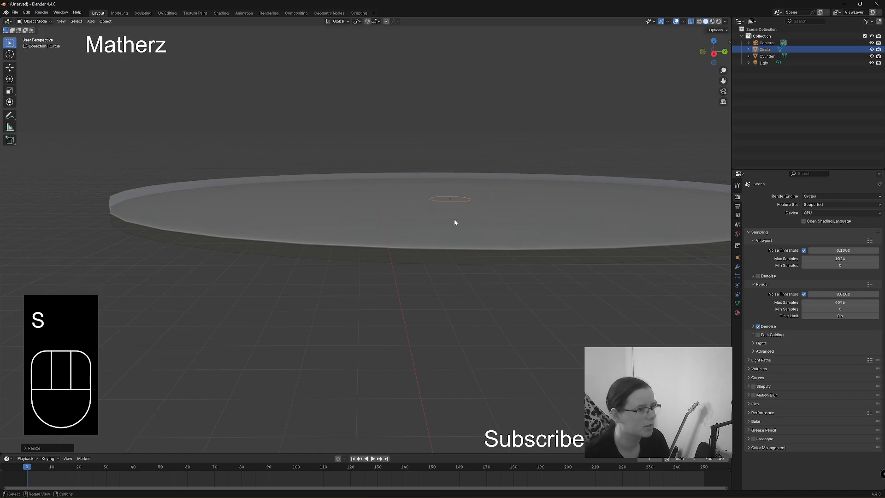
click(503, 270)
Step: Adjust the small circle's height along Z within the tabletop's thickness
scroll(503, 270, up, 2)
middle_drag(503, 269, 439, 248)
key(g)
key(z)
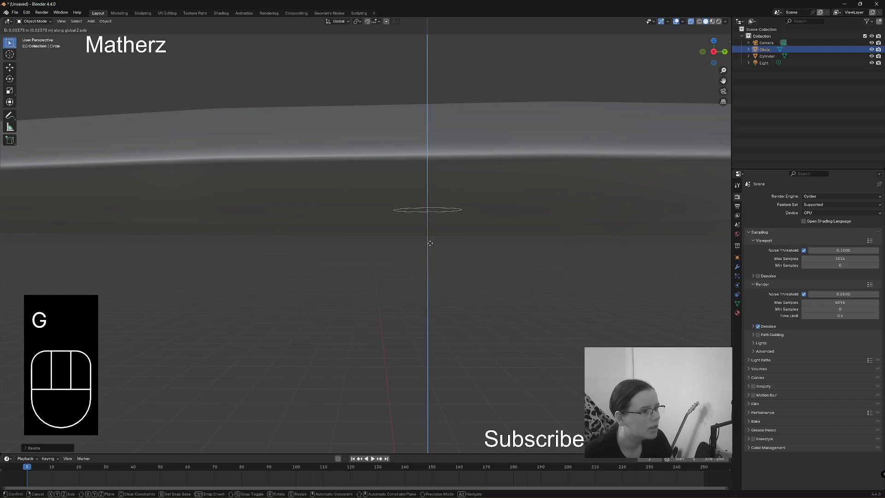
click(430, 249)
middle_drag(431, 249, 465, 255)
key(g)
click(465, 255)
scroll(465, 256, down, 6)
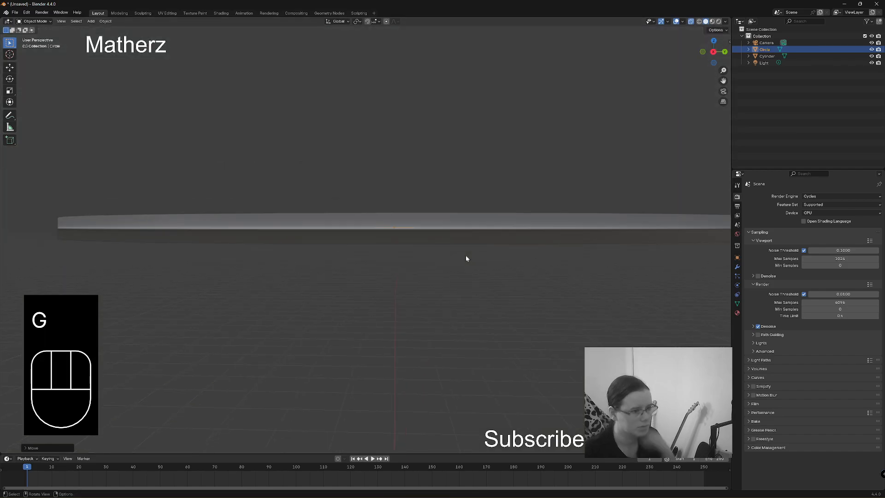
Step: In front view with X-ray off, lower the circle about 0.1 m along Z to the tabletop's underside
scroll(465, 256, up, 1)
middle_drag(454, 292, 447, 249)
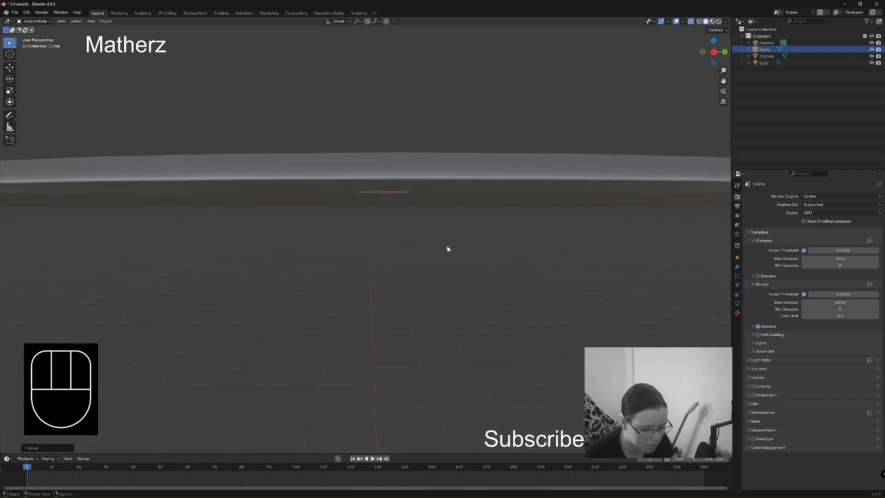
key(KP_1)
scroll(557, 210, up, 4)
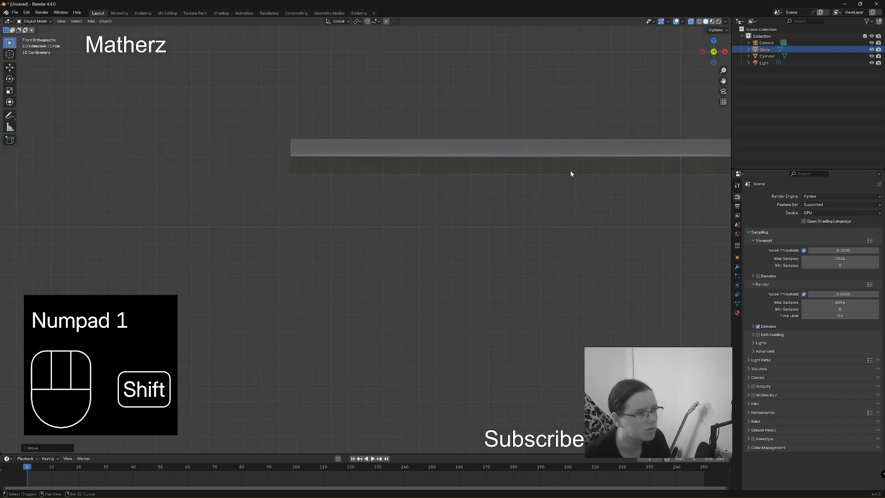
shift+middle_drag(570, 173, 308, 197)
scroll(445, 195, up, 2)
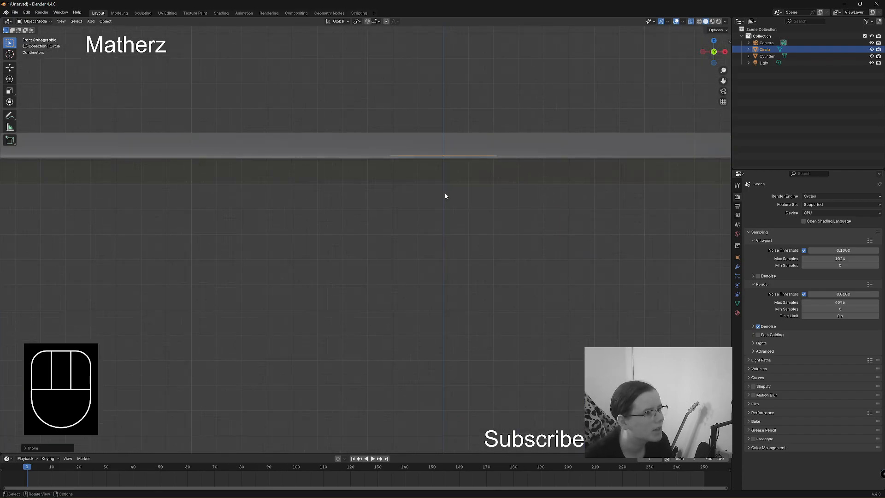
shift+middle_drag(445, 196, 408, 242)
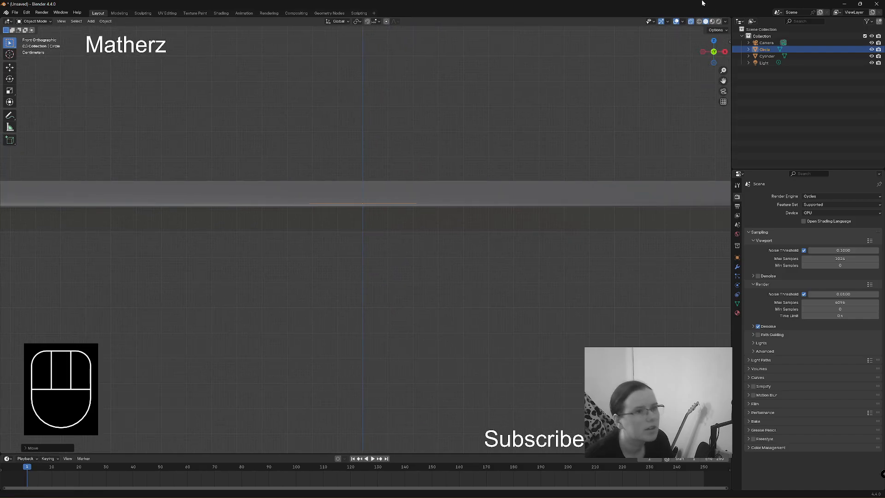
click(690, 21)
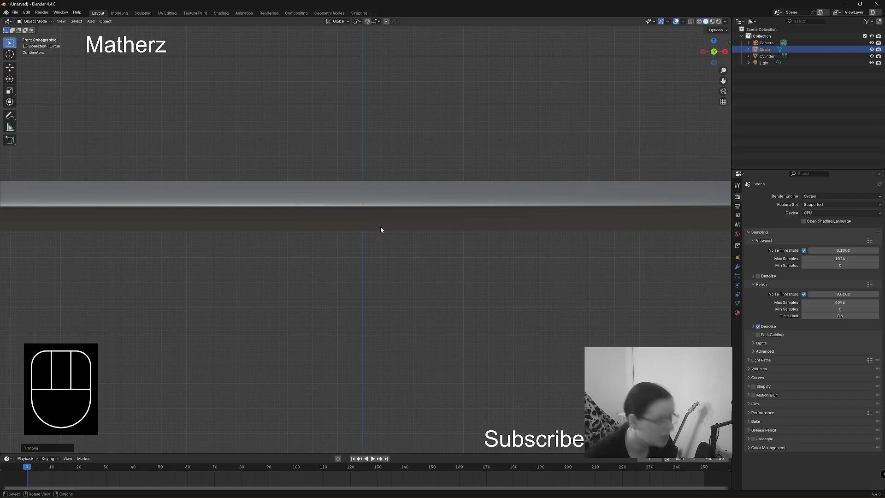
key(g)
middle_click(376, 244)
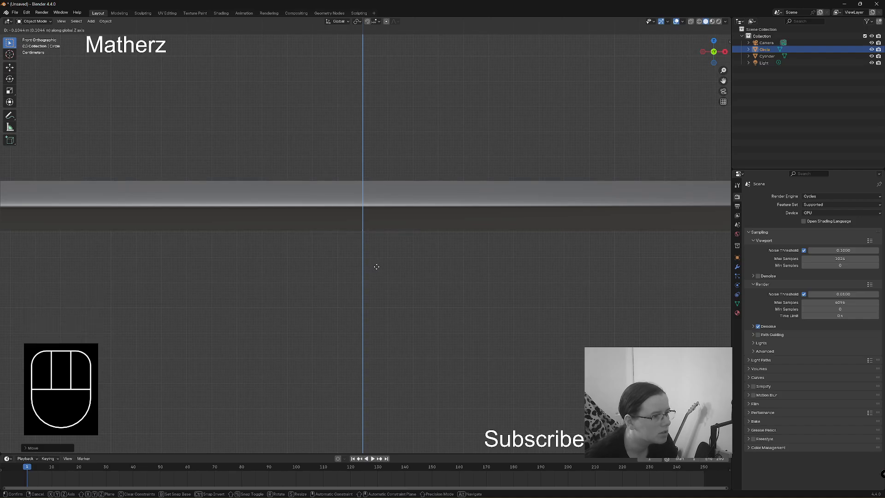
click(377, 267)
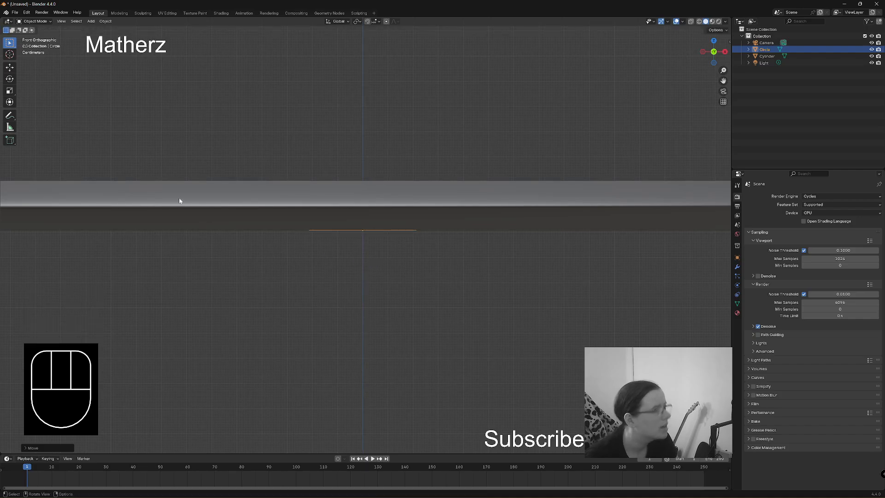
Step: Turn X-ray display back on and duplicate the centre circle along Y to near one end of the oval tabletop
middle_drag(474, 249, 580, 161)
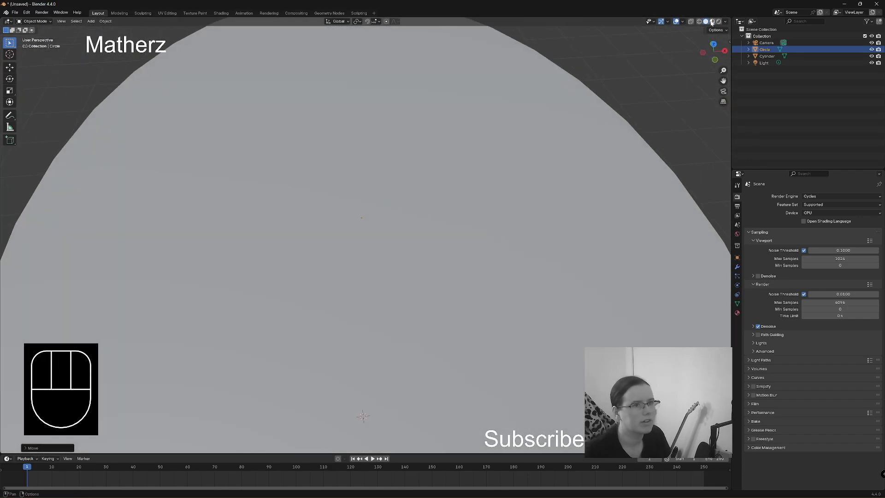
click(690, 21)
scroll(488, 231, down, 5)
middle_drag(488, 231, 381, 258)
key(shift+d)
middle_click(588, 249)
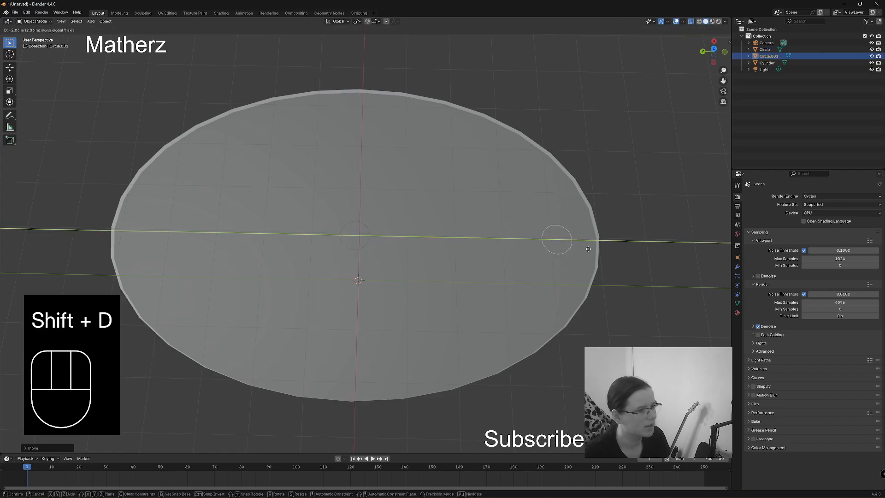
click(572, 250)
Step: Duplicate the end circle along Y toward the opposite end and shift the copy about 1.1 m along X
key(shift+d)
middle_click(429, 260)
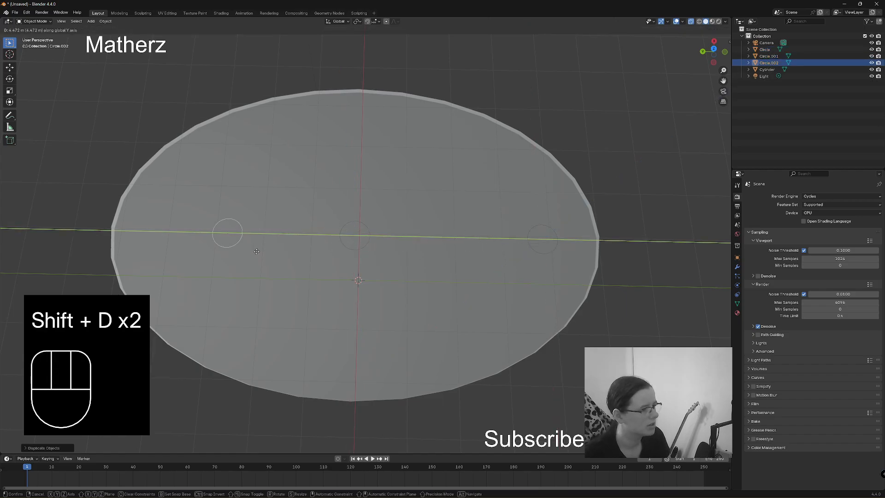
click(243, 251)
key(g)
middle_drag(242, 250, 266, 185)
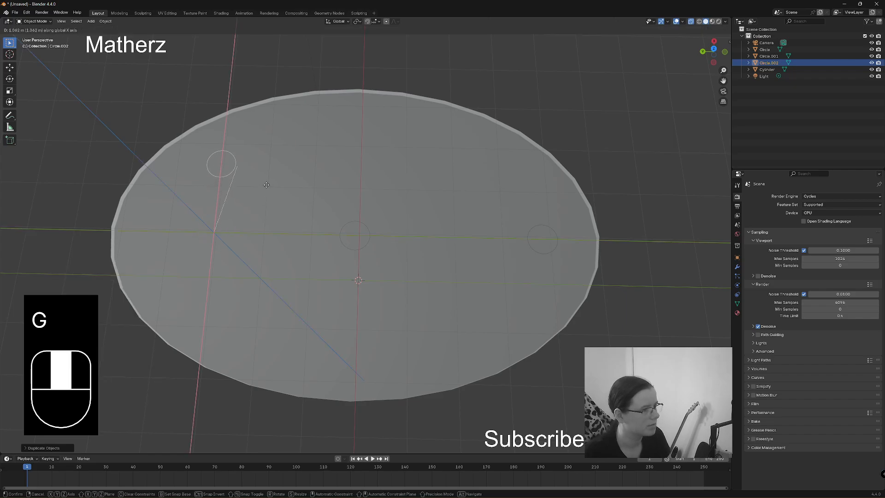
click(267, 186)
Step: Duplicate the shifted circle about 3.1 m along Y, back across the tabletop's centre line
key(shift+d)
middle_click(392, 189)
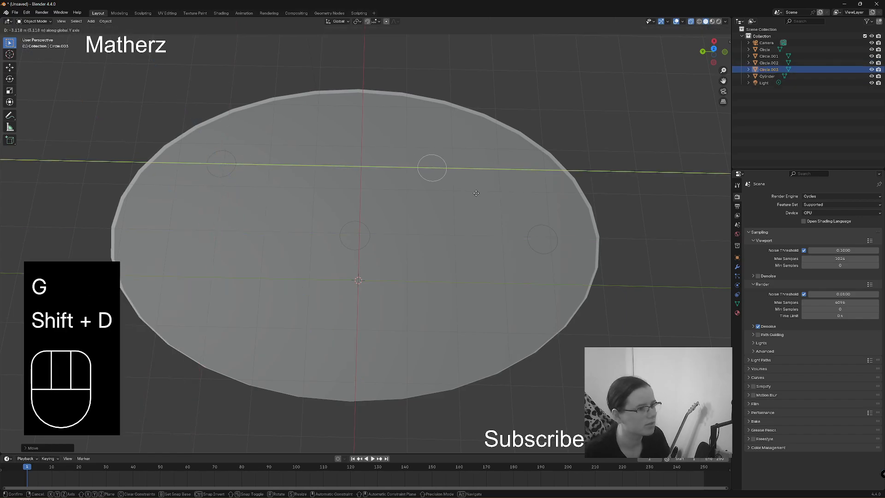
click(476, 194)
Step: Duplicate that circle to the opposite long side of the tabletop and move the copy about 2.4 m along Y
key(shift+d)
click(496, 321)
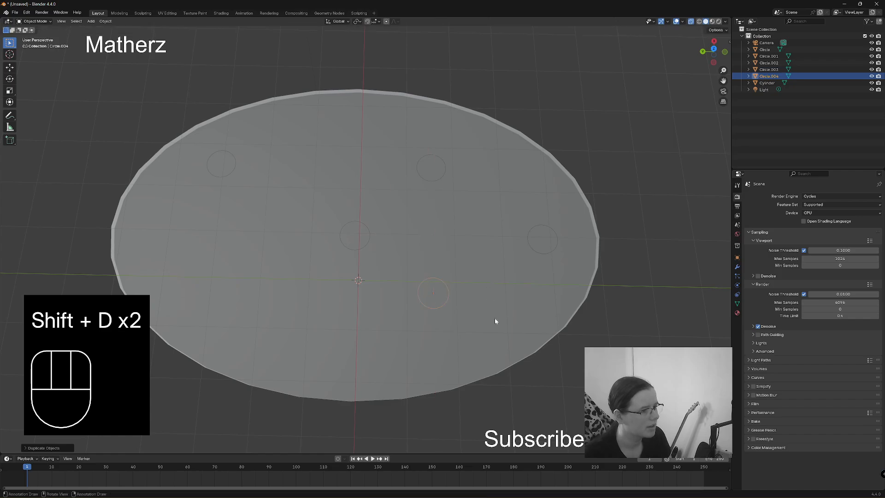
key(g)
middle_click(495, 321)
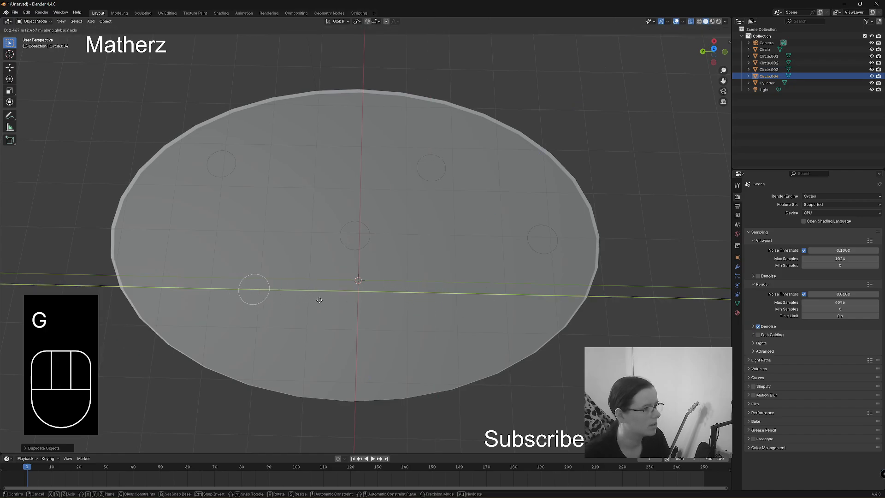
shift+click(324, 303)
Step: Duplicate the newest circle about 2.8 m along Y on the same long side of the tabletop
key(shift+d)
middle_click(326, 303)
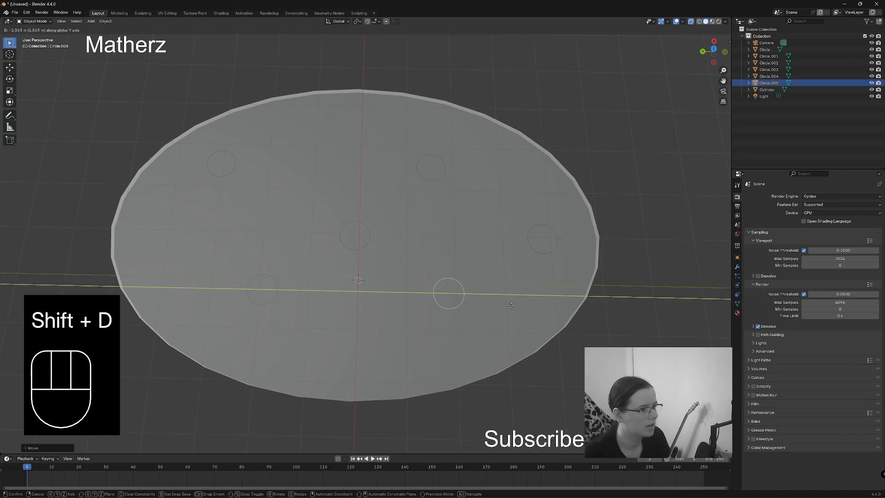
click(508, 308)
Step: Enter Edit Mode on the last circle copy and fill it with a face
middle_drag(503, 300, 388, 278)
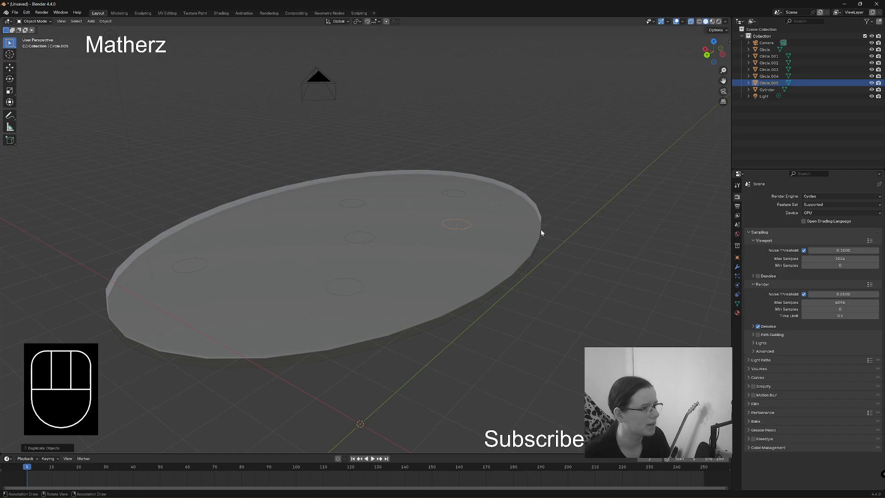
middle_drag(541, 233, 502, 248)
click(41, 22)
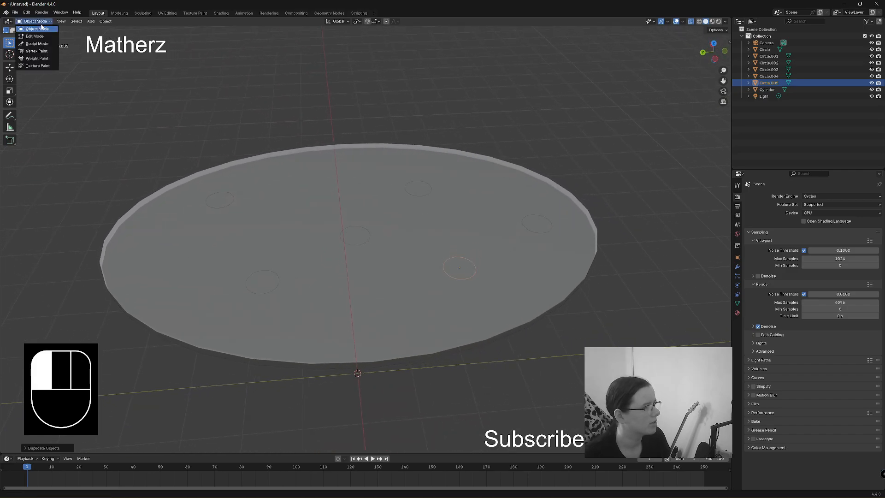
click(37, 39)
key(f)
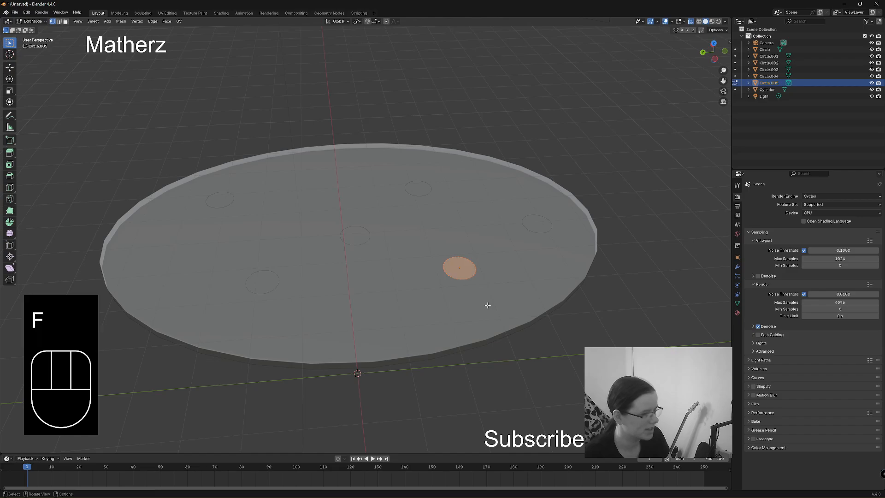
Step: Extrude the filled circle straight down from the tabletop's underside to form a table leg
middle_drag(486, 305, 478, 279)
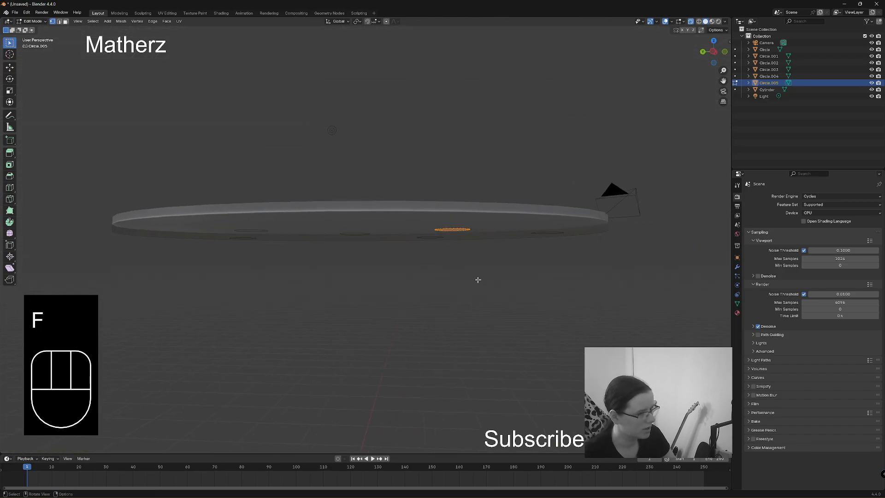
key(e)
click(477, 418)
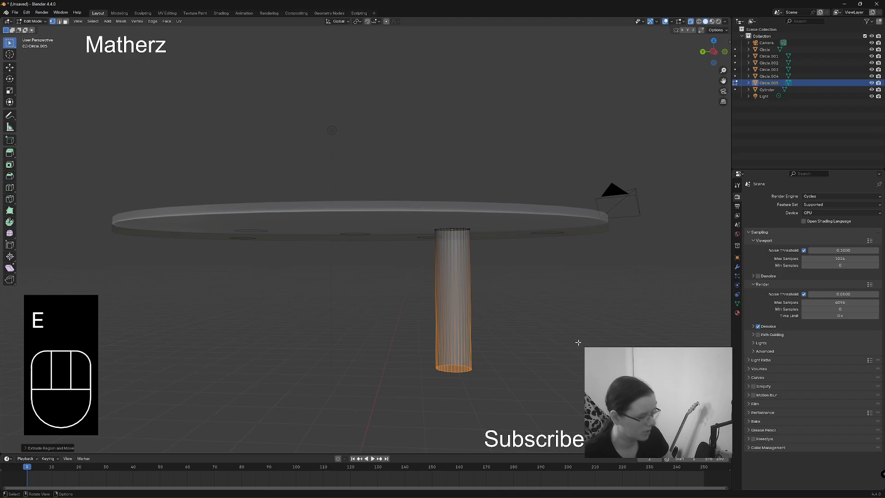
Step: Slant the extruded leg by moving its bottom face along Y and inward toward the centre beneath the tabletop
key(g)
middle_click(530, 342)
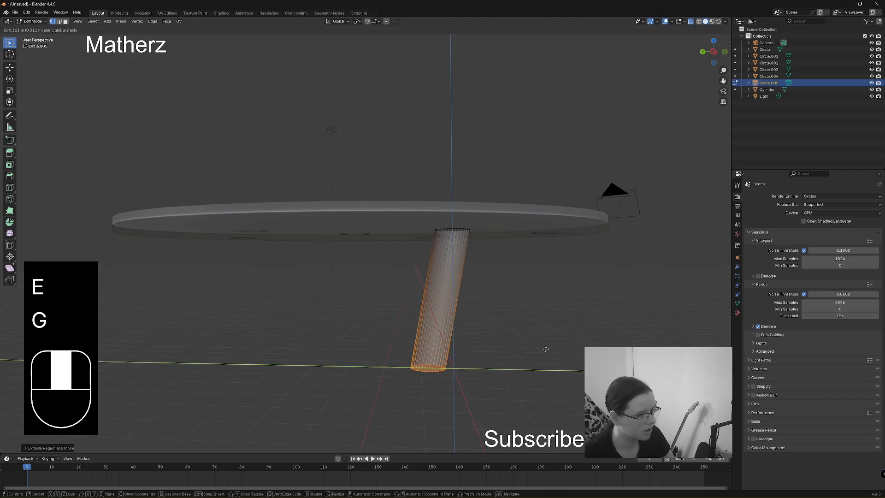
click(482, 342)
middle_drag(441, 363, 398, 404)
key(g)
click(466, 381)
key(e)
click(402, 413)
key(s)
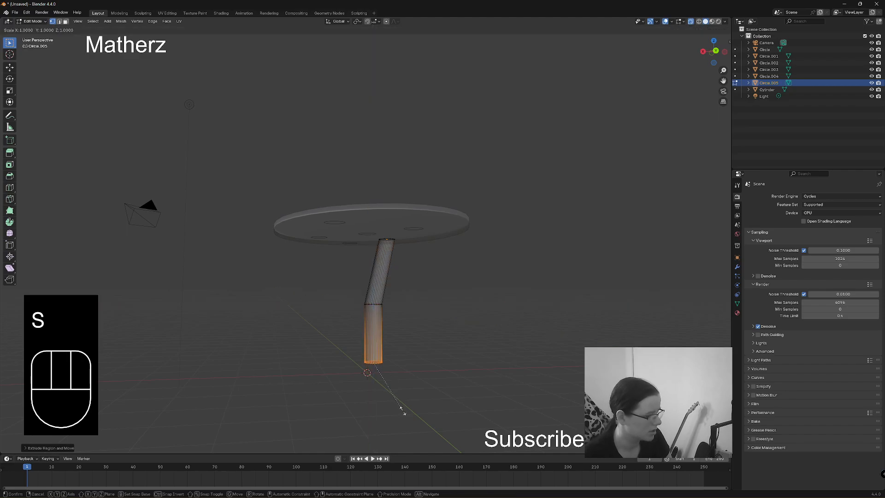
click(367, 381)
mouse_move(385, 367)
middle_down()
mouse_move(464, 366)
mouse_move(469, 383)
mouse_move(490, 367)
mouse_move(377, 358)
middle_up()
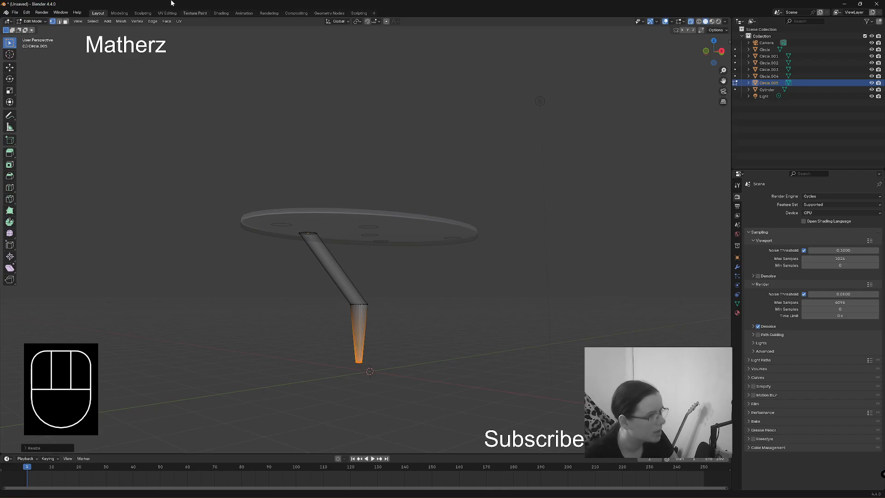
key(ctrl+z)
key(ctrl+z)
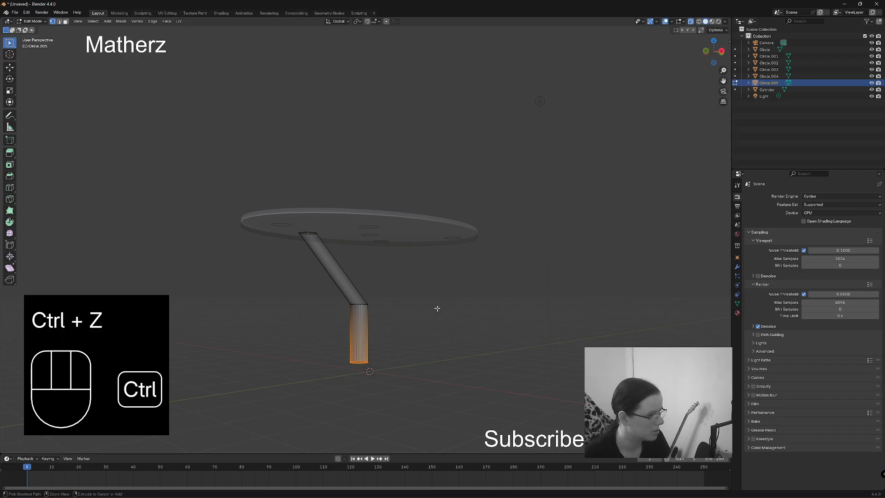
Step: Return to Object Mode, add a plane mesh as the floor and scale it up about 7.4 times
click(32, 21)
click(35, 27)
click(90, 21)
mouse_move(100, 29)
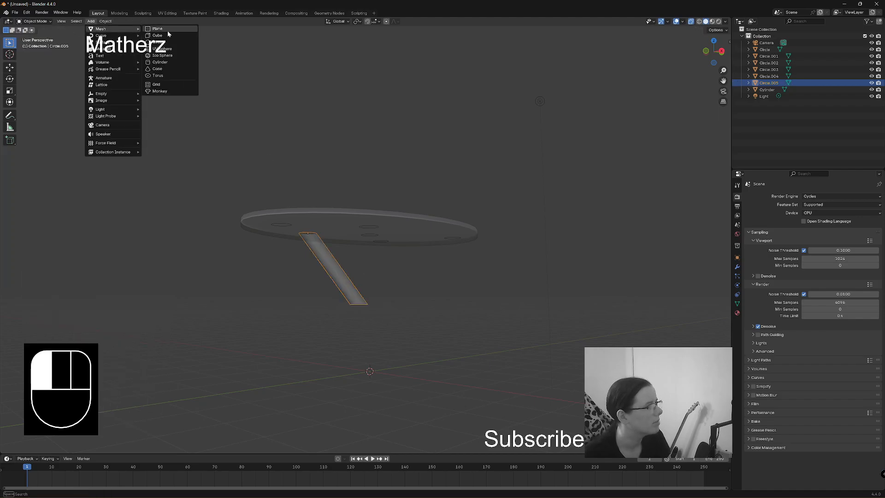
click(168, 29)
key(s)
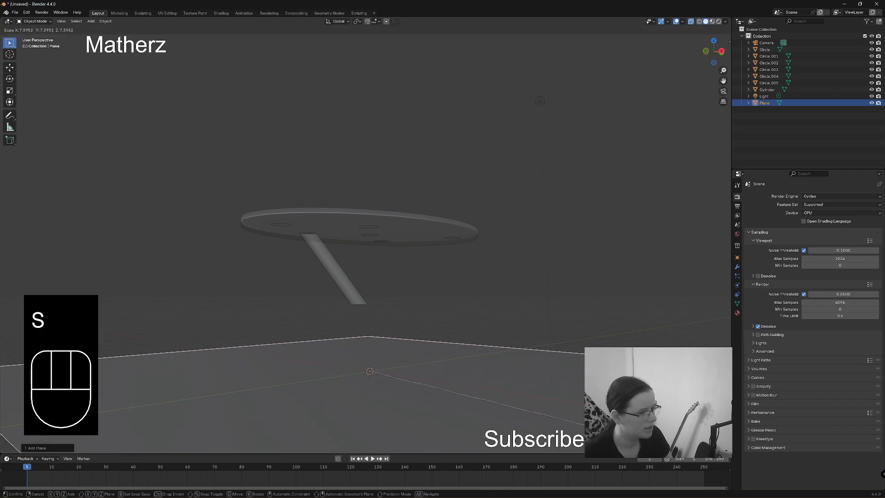
click(555, 3)
Step: Select the tabletop, leg and all circles and lower them along Z until the leg's bottom meets the floor plane
drag(234, 159, 513, 304)
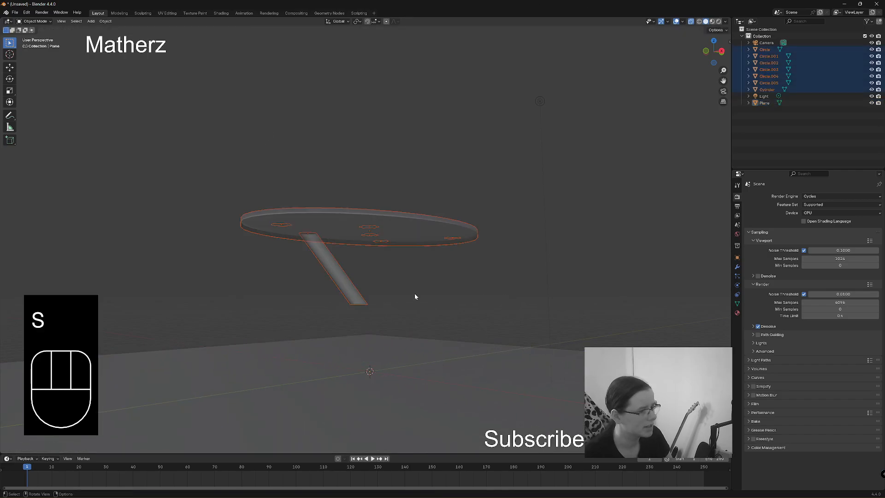
key(g)
key(z)
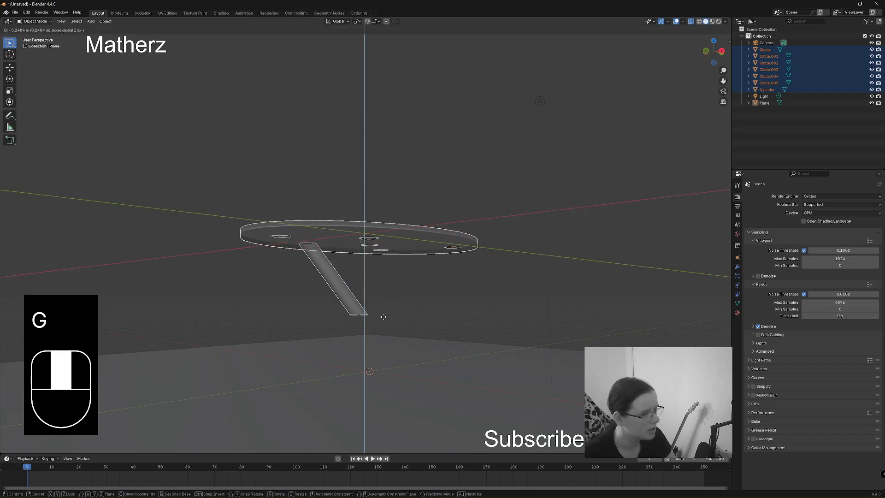
click(395, 363)
middle_drag(395, 362, 411, 325)
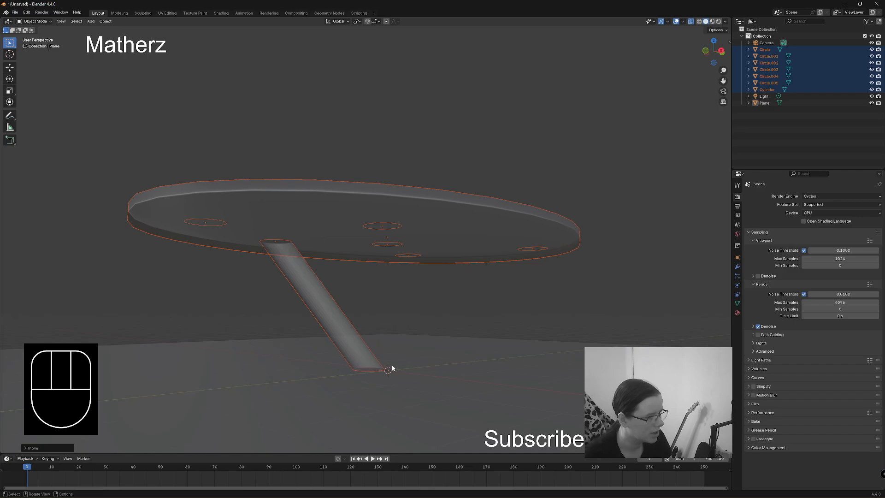
click(35, 21)
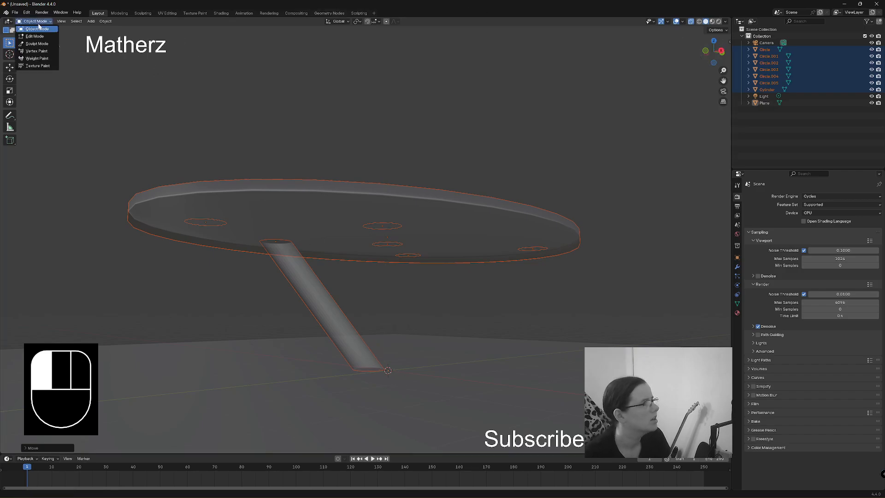
click(36, 37)
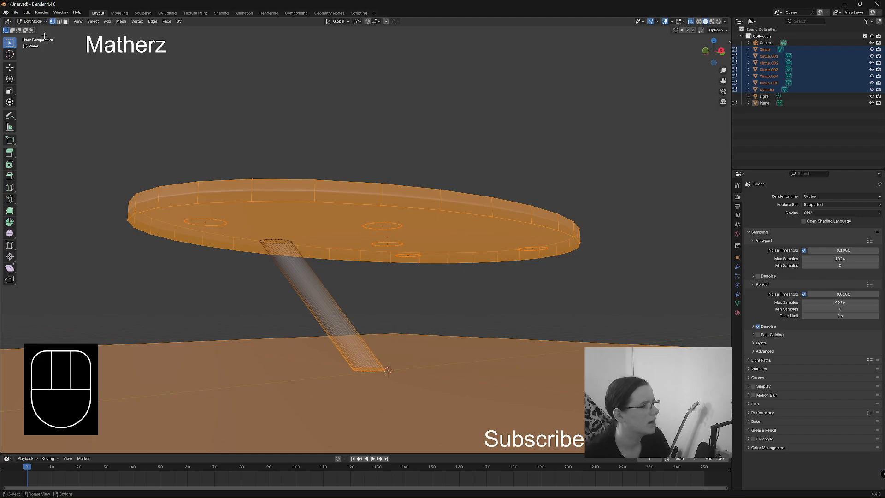
key(ctrl+z)
Step: In Edit Mode on the slanted leg alone, raise its bottom face toward the tabletop and scale it down to taper the section
click(290, 262)
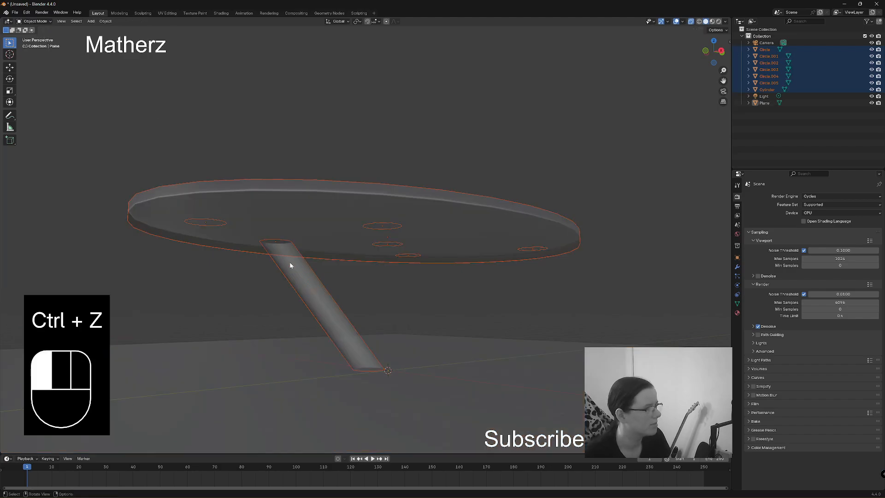
click(36, 21)
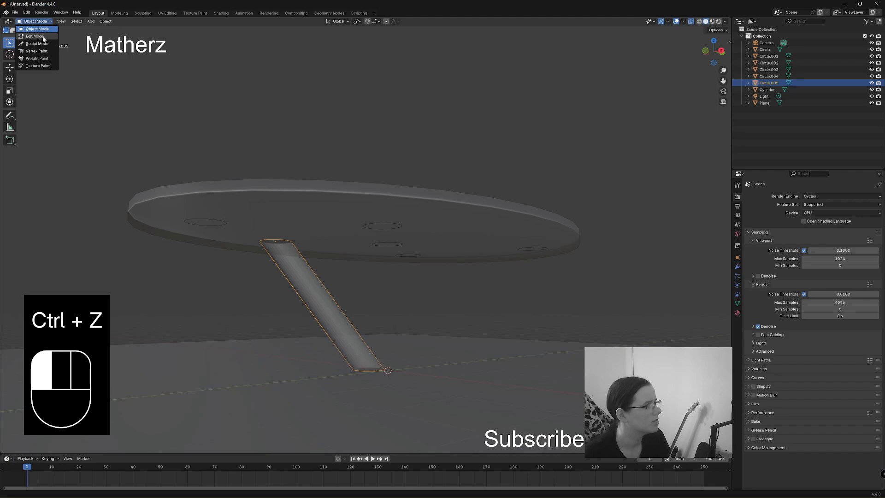
click(37, 36)
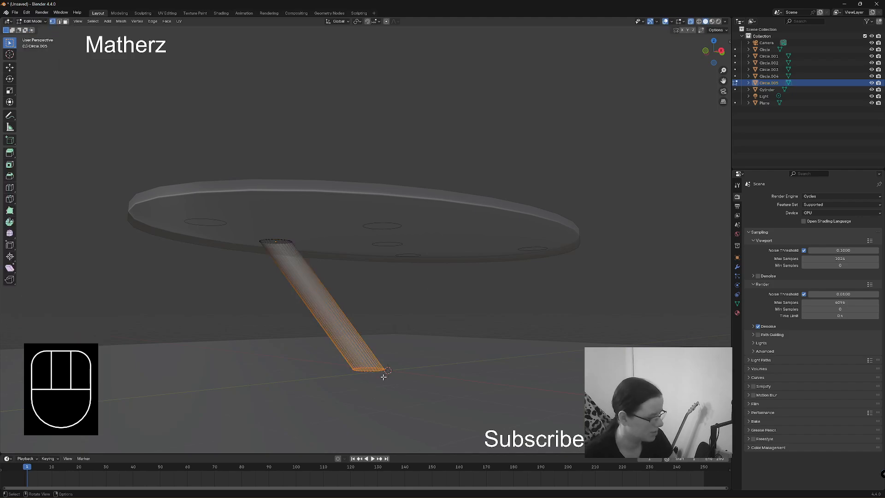
key(g)
middle_drag(383, 377, 367, 318)
click(369, 318)
key(g)
click(367, 318)
key(s)
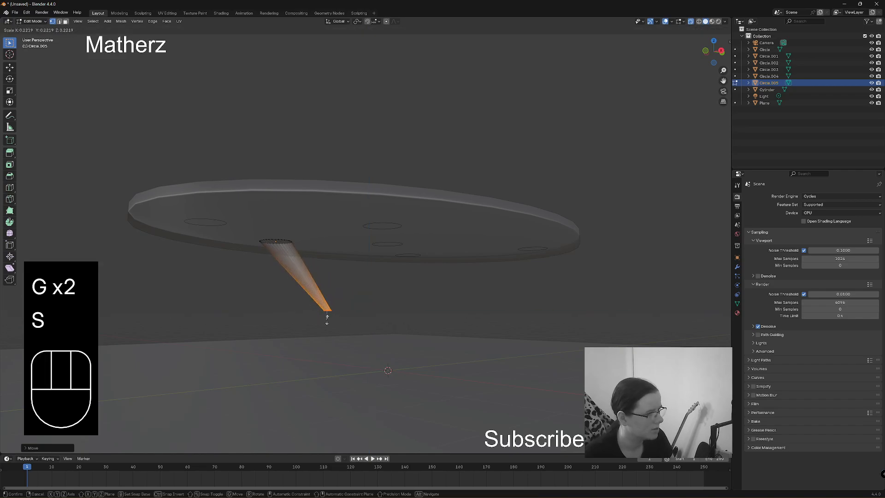
click(333, 321)
Step: Extrude the leg's narrowed end about 0.82 m down to the floor and shrink the new bottom face
key(e)
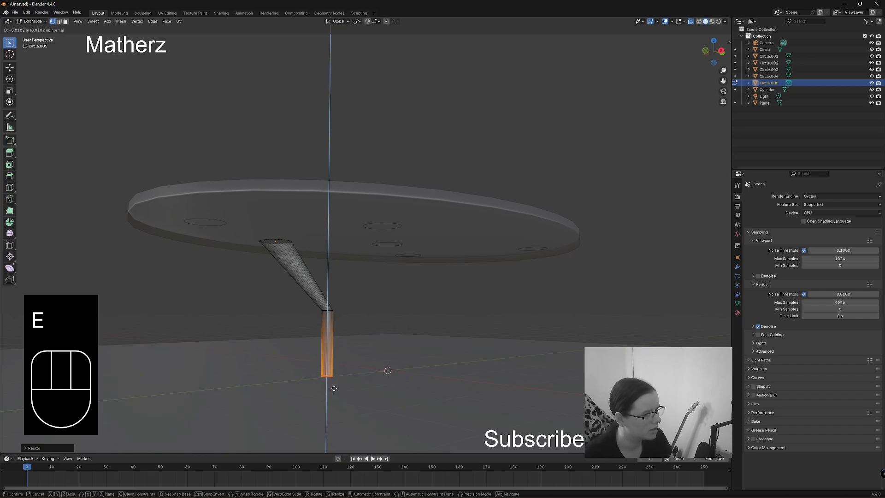
click(334, 388)
key(s)
click(342, 370)
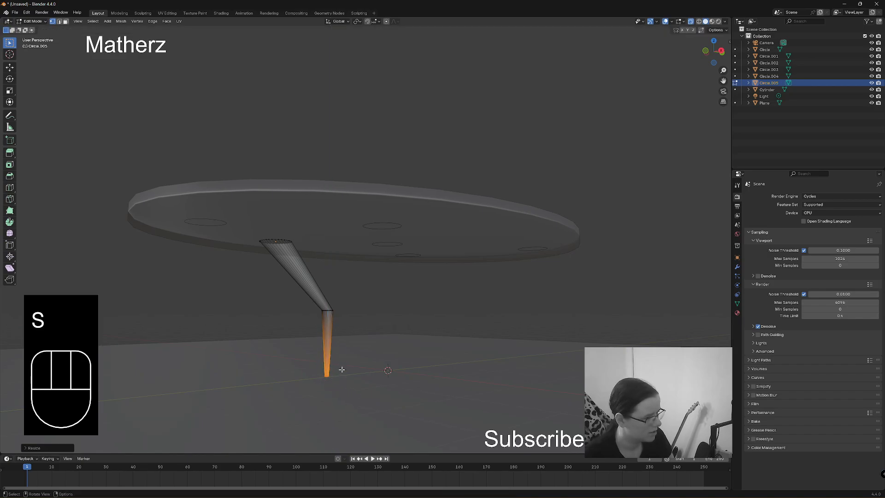
Step: Move the leg's bottom tip along Y so the lower section slants
key(g)
middle_drag(337, 372, 324, 381)
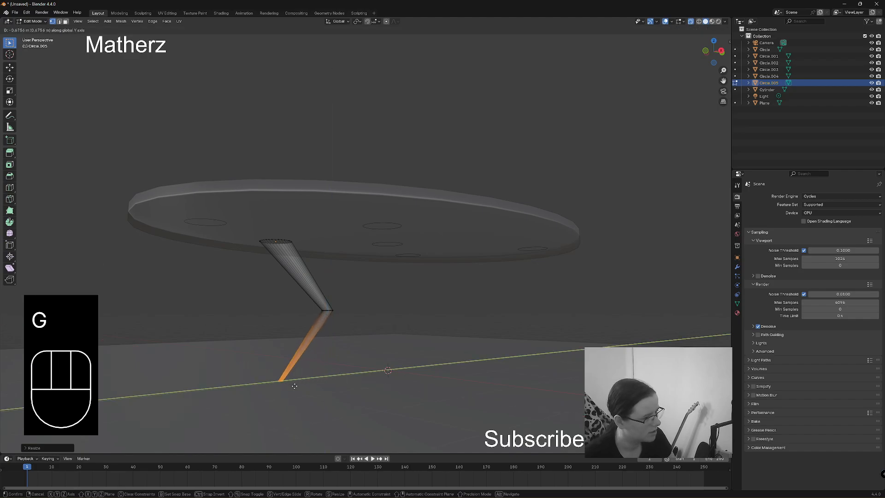
click(324, 368)
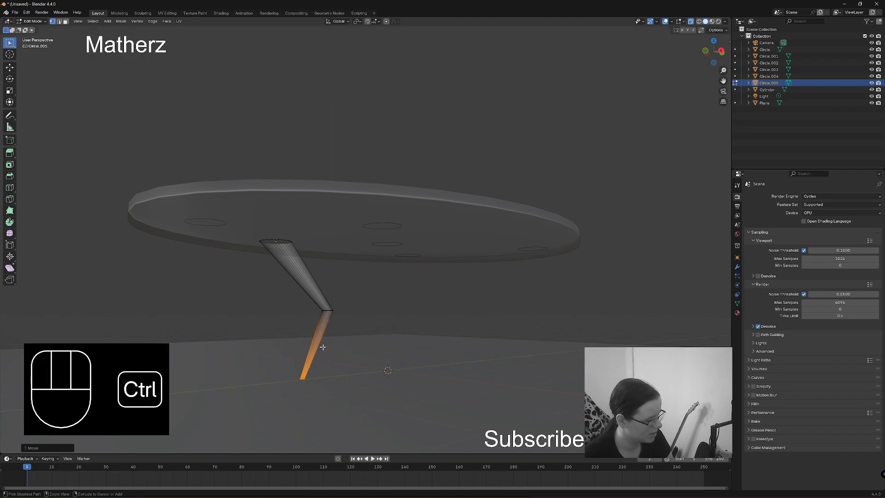
Step: Add a loop cut around the middle of the leg's lower section and move it sideways to bend the leg there
key(ctrl+r)
click(322, 346)
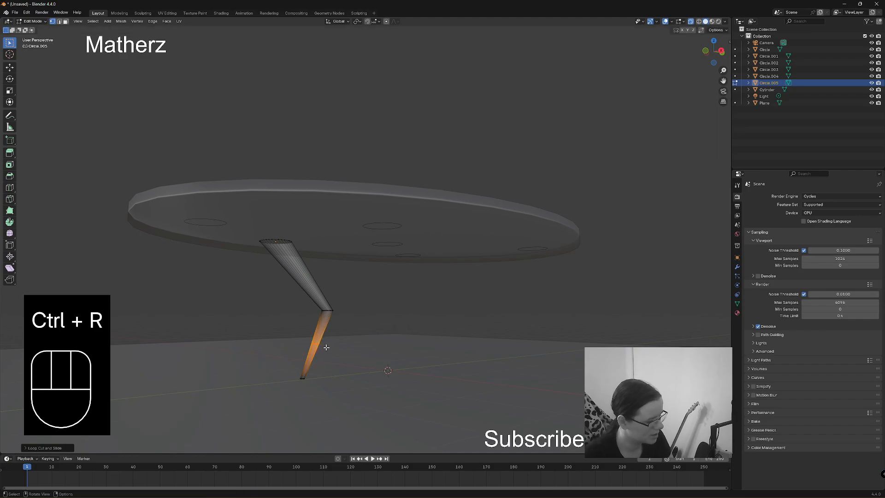
key(g)
middle_drag(329, 347, 339, 348)
click(342, 349)
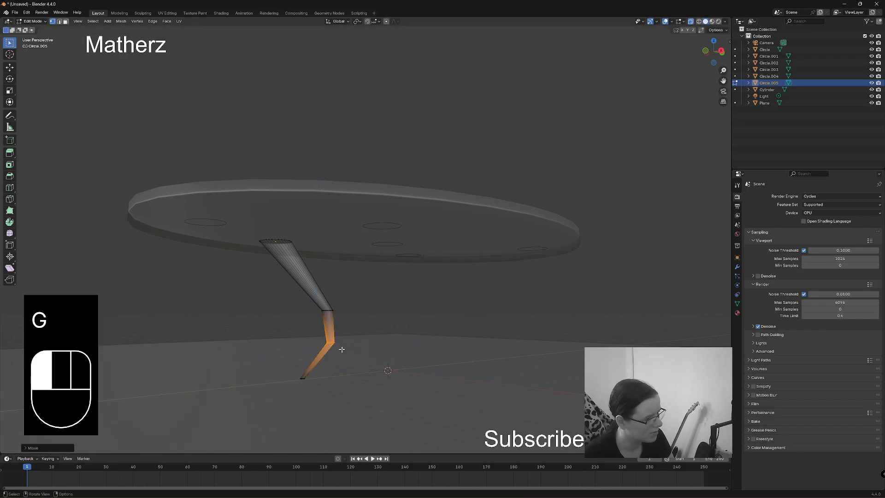
Step: Add a loop cut to the leg's upper section and move it about 0.28 m along X to curve the leg
key(ctrl+r)
click(309, 280)
key(g)
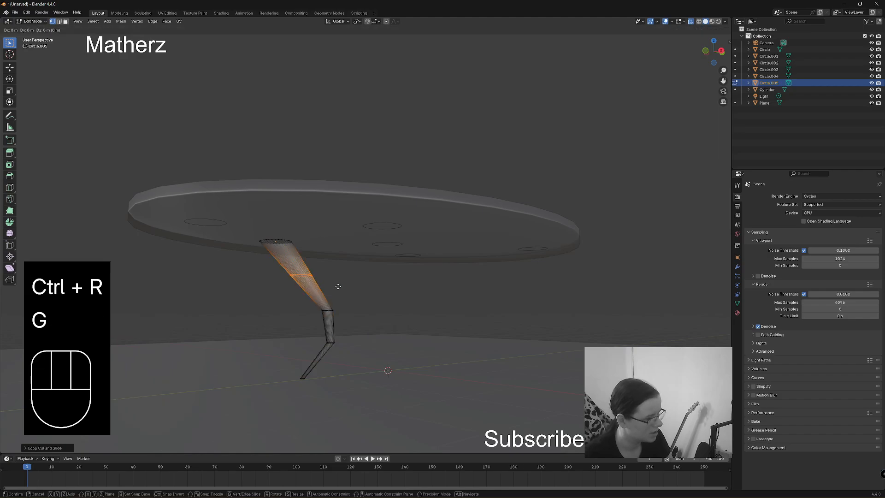
middle_drag(338, 286, 343, 288)
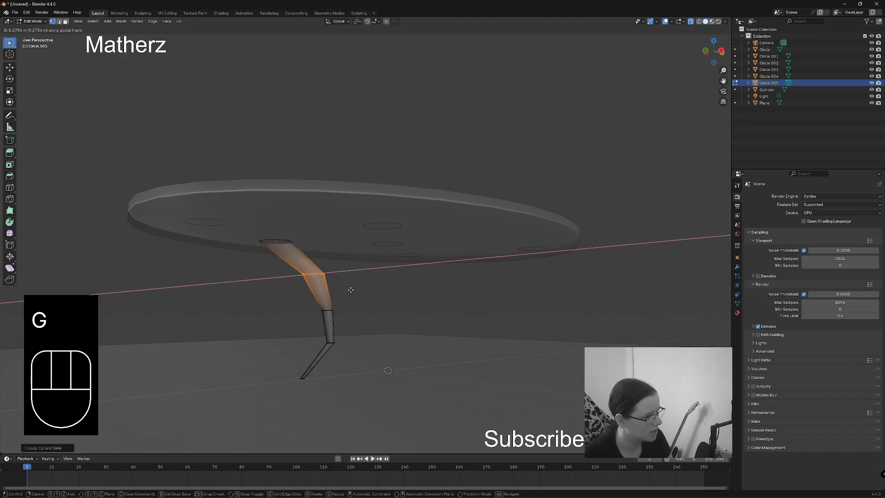
click(353, 291)
Step: Scale down the upper section's new edge loop and shift it back about 0.25 m along X
middle_drag(354, 290, 432, 311)
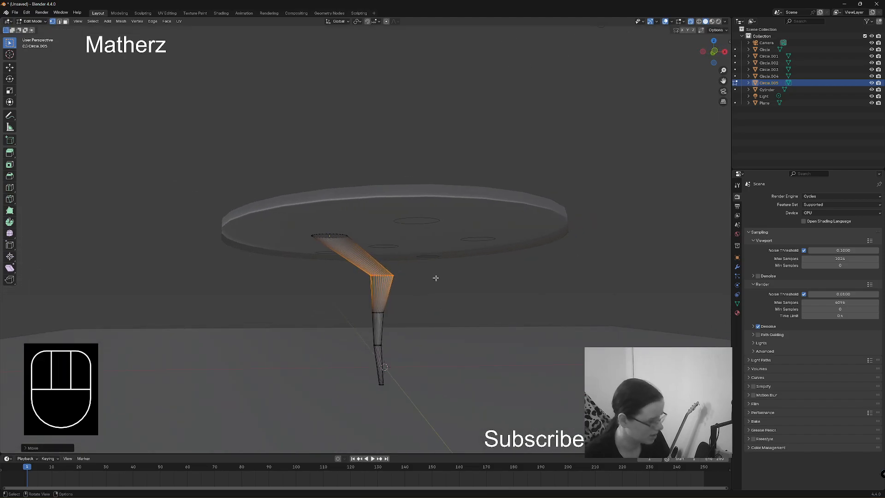
key(s)
middle_drag(434, 278, 276, 287)
click(408, 282)
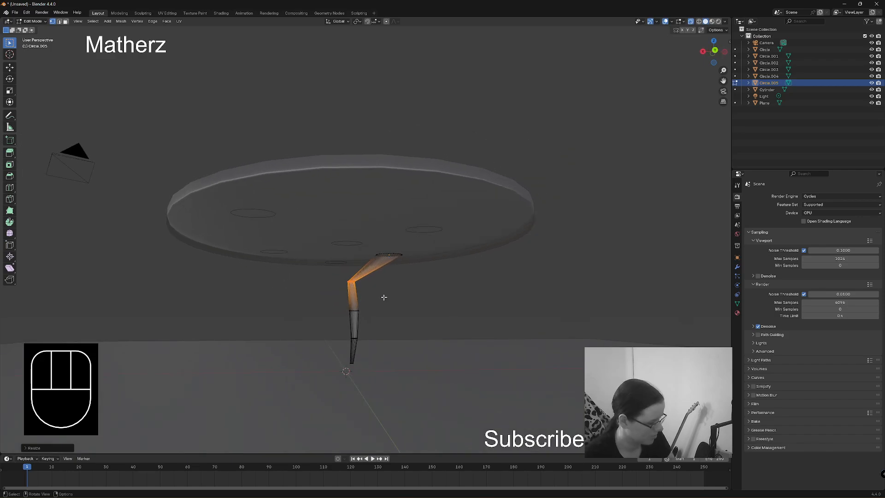
key(g)
middle_drag(385, 296, 400, 296)
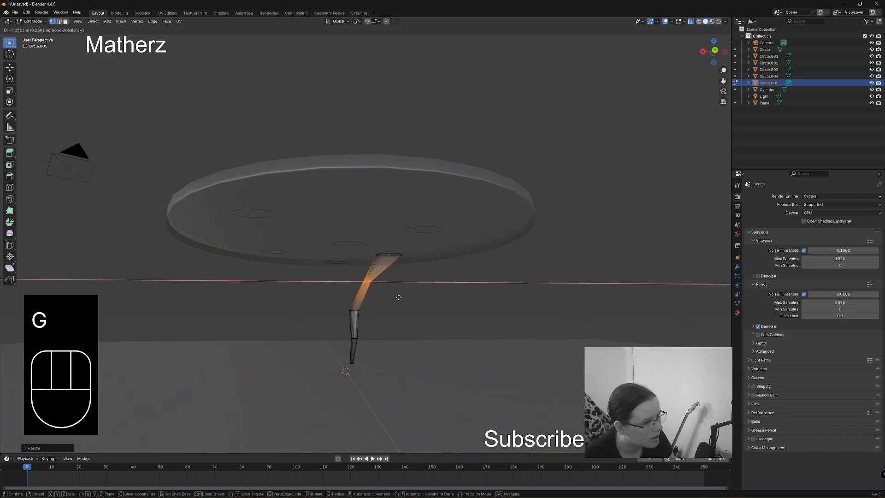
click(399, 298)
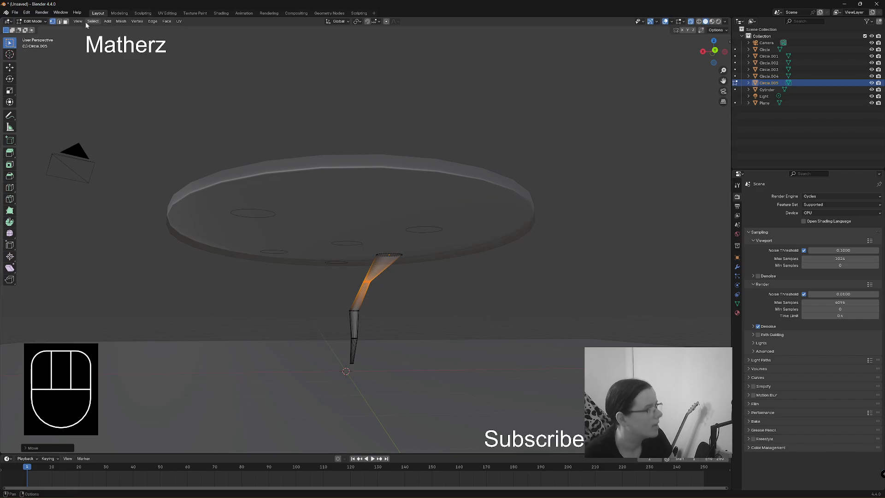
Step: Leave the finished leg's Edit Mode, then edit the other circle on the same long side and fill it with a face
click(32, 22)
click(33, 34)
click(38, 14)
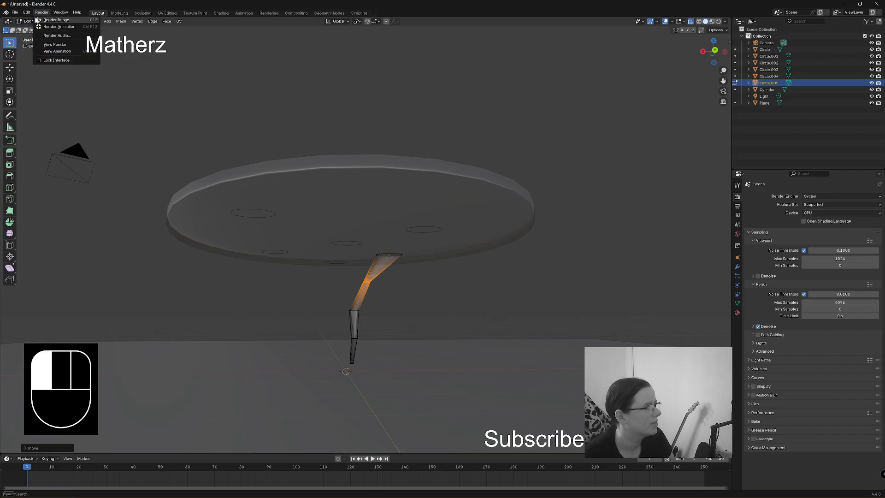
click(27, 21)
click(33, 29)
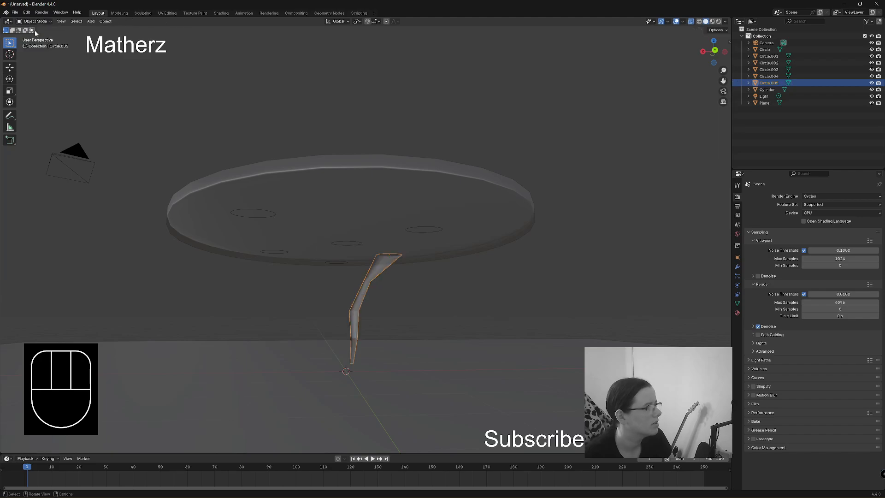
click(419, 229)
click(416, 228)
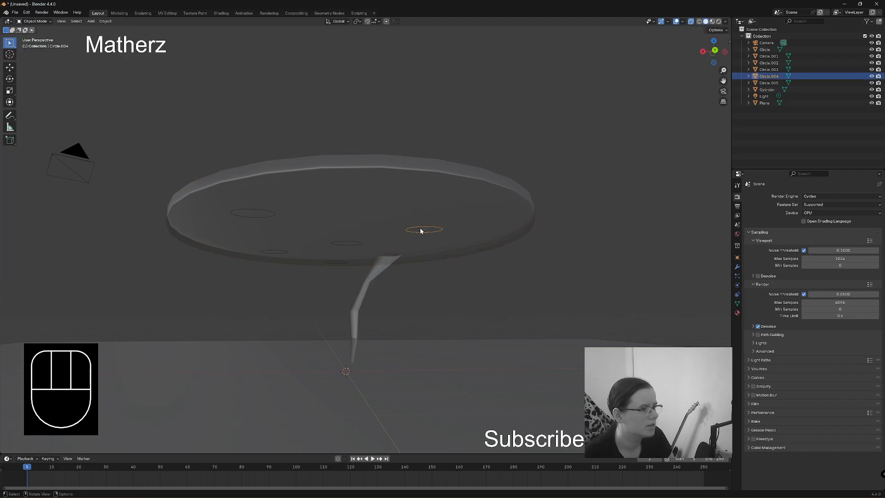
click(36, 21)
click(34, 36)
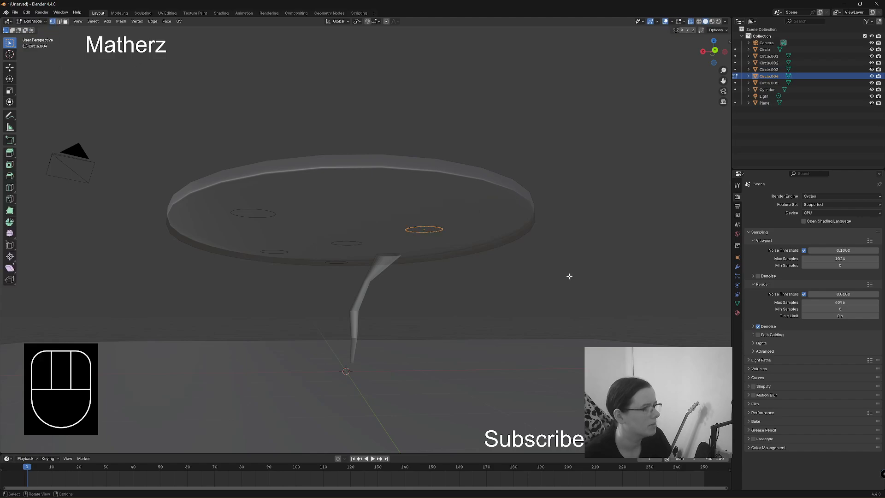
key(f)
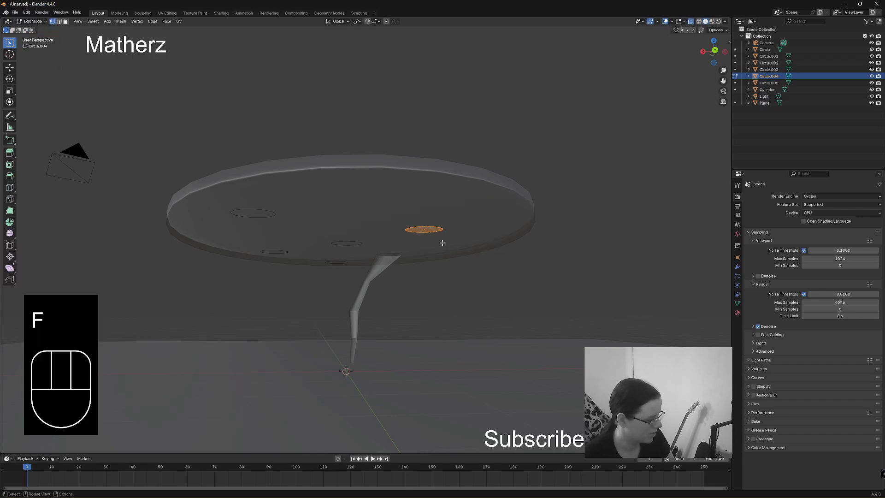
Step: Extrude the filled circle a short way down and shrink its bottom face into a funnel shape
key(e)
click(454, 280)
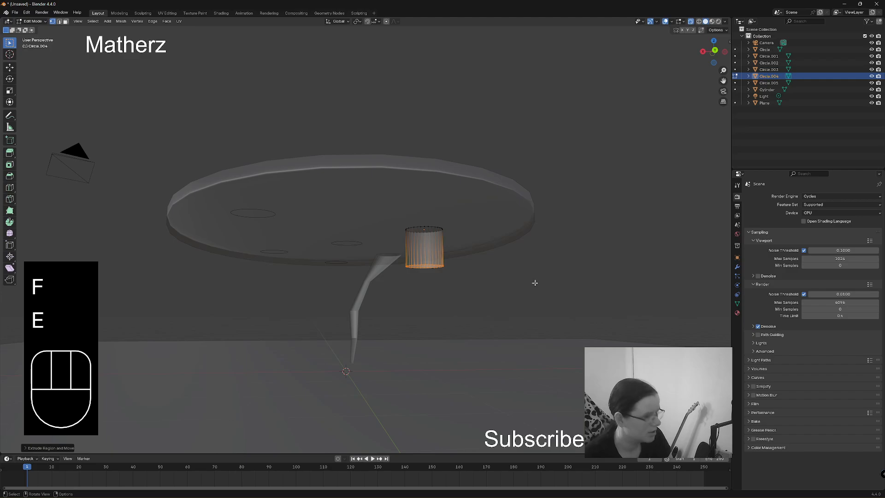
key(s)
click(452, 272)
Step: Extrude a slender section down from the funnel toward the floor and move its bottom end away from the first leg
key(e)
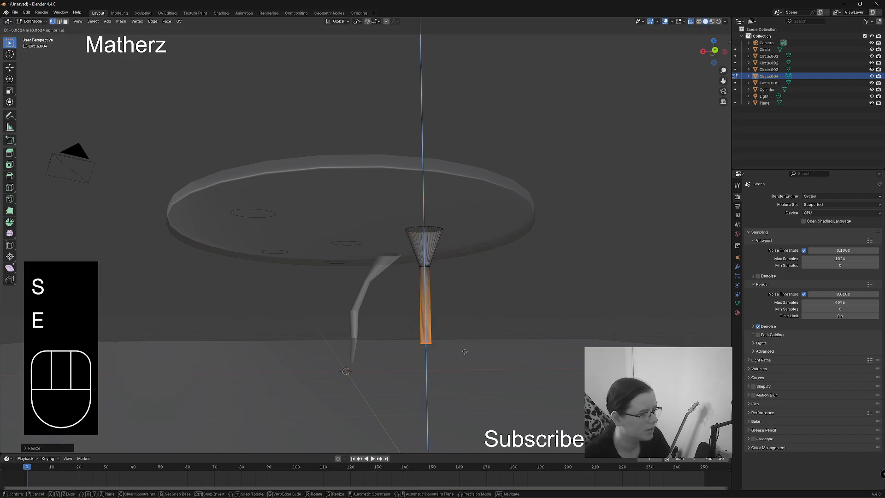
click(470, 371)
middle_drag(469, 371, 553, 365)
key(g)
click(571, 365)
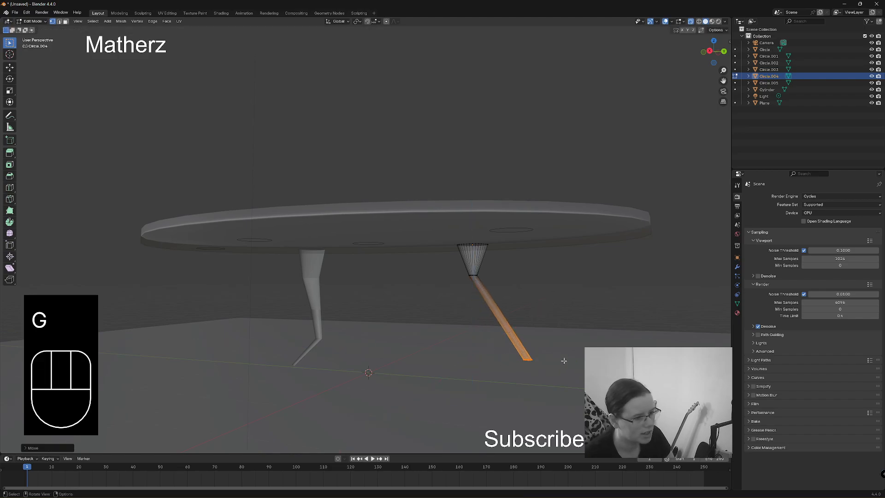
Step: Extrude a short foot down from the slanted leg section and raise its bottom face about 0.23 m along Z to floor level
key(e)
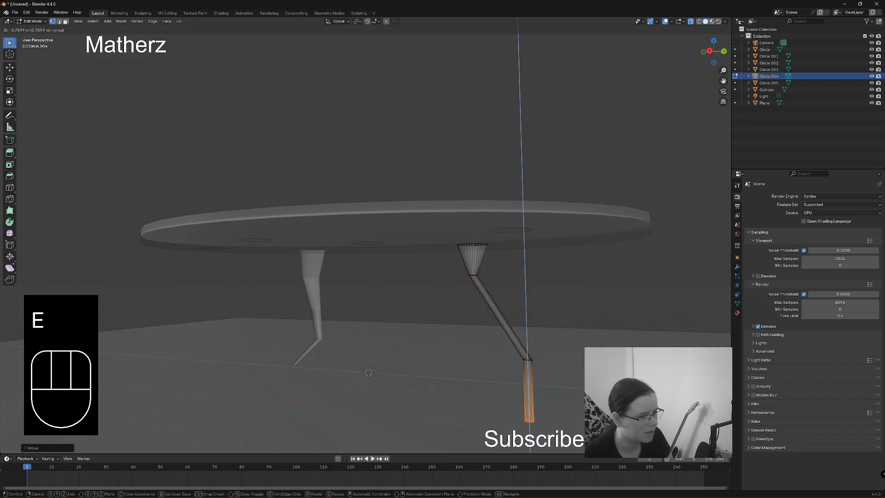
click(572, 402)
mouse_move(572, 403)
middle_down()
mouse_move(577, 388)
mouse_move(576, 395)
middle_up()
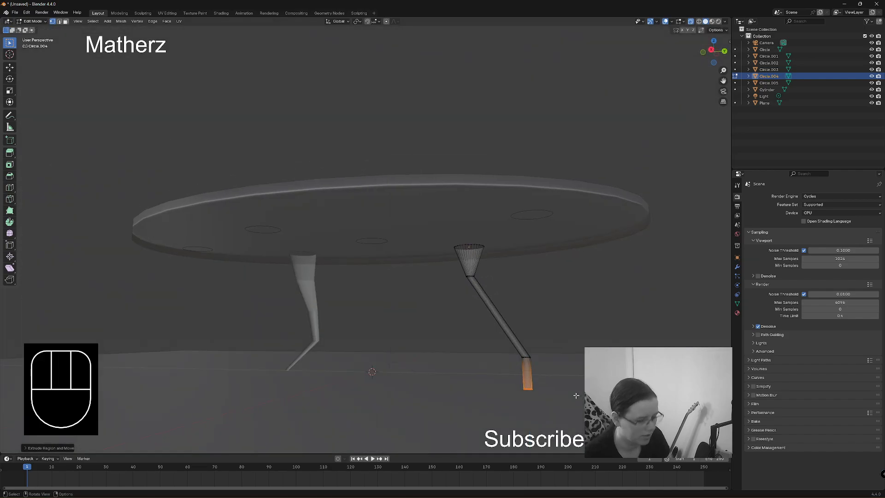
key(KP_1)
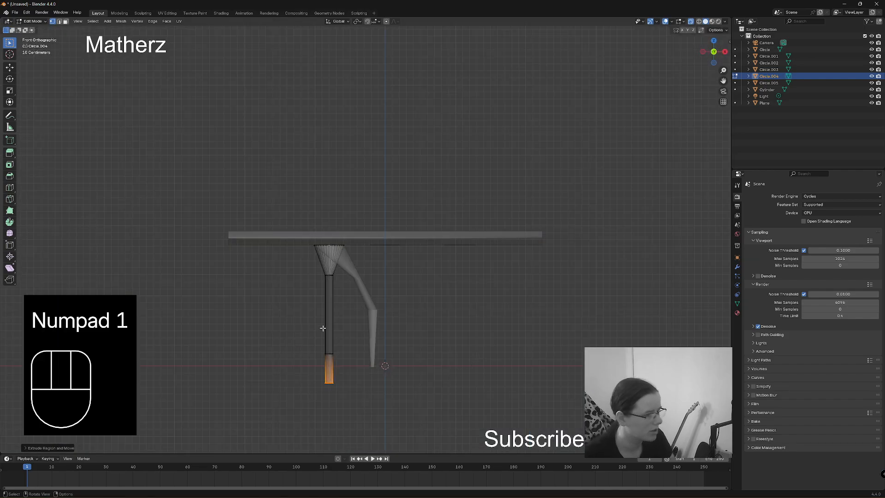
key(g)
middle_drag(333, 391, 331, 376)
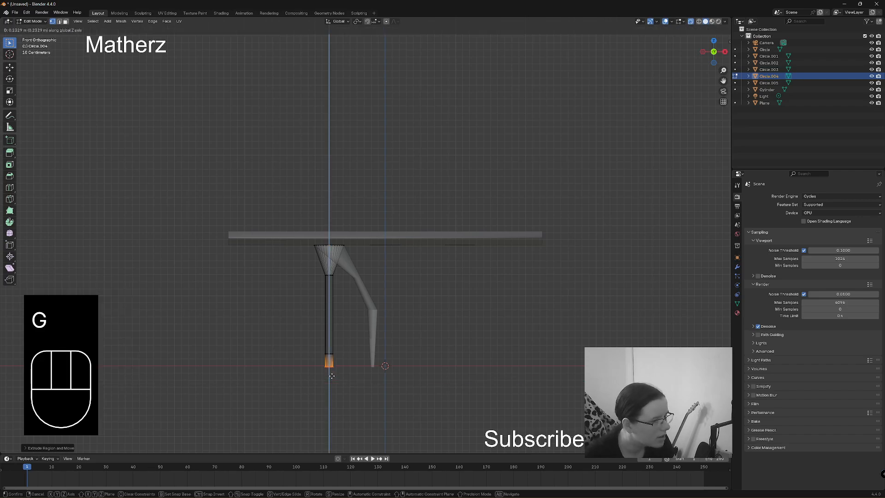
click(330, 375)
Step: Shrink the foot's bottom face to a narrow tip and lower it about 0.017 m along Z to match the other leg
key(s)
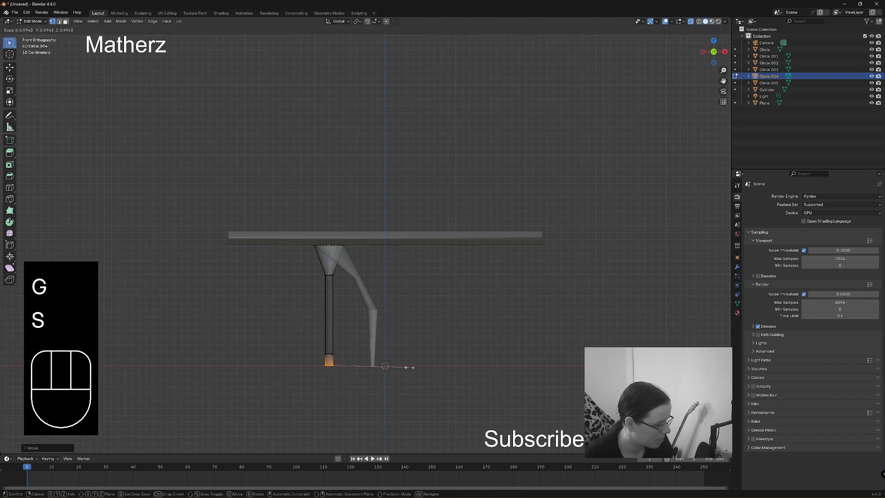
click(361, 367)
scroll(364, 367, up, 4)
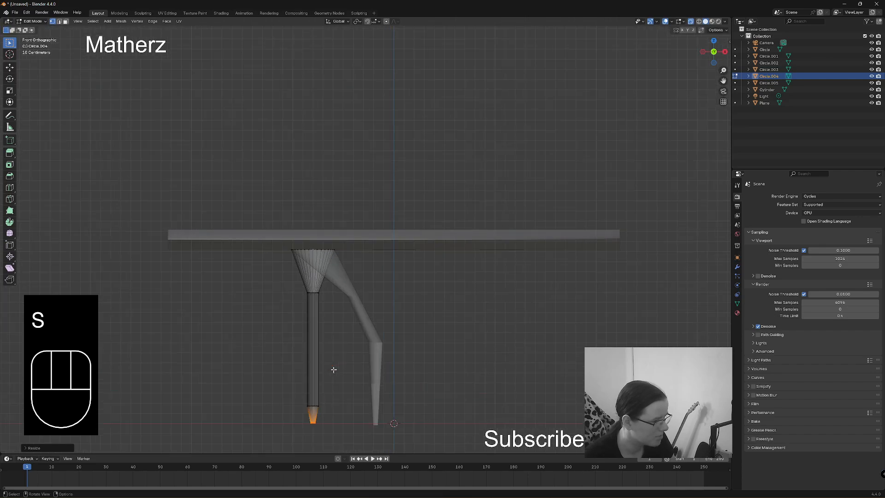
shift+middle_drag(407, 401, 423, 289)
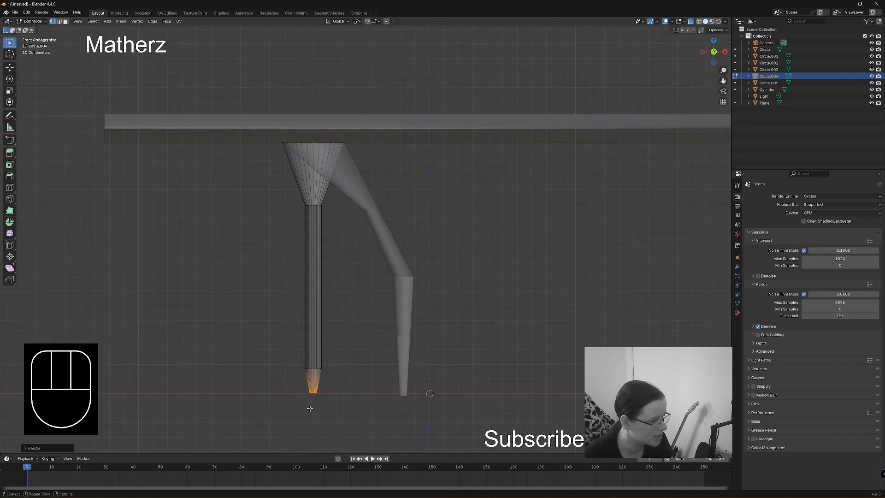
key(g)
middle_drag(310, 405, 310, 407)
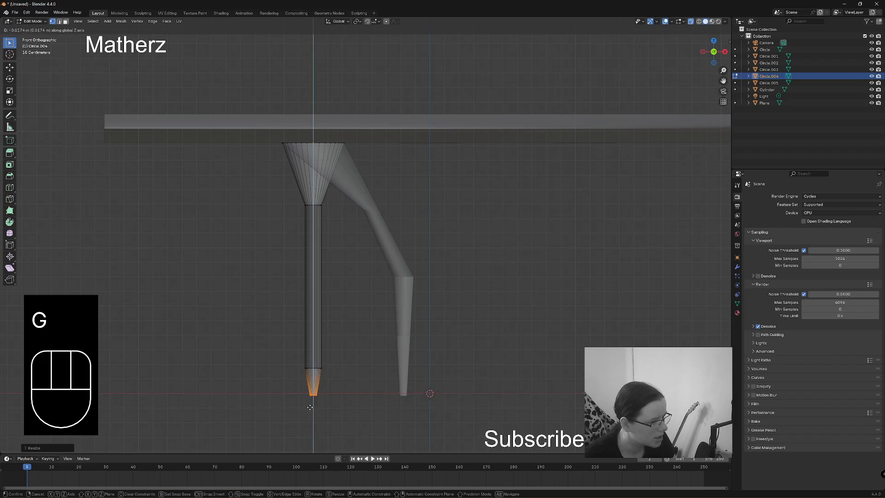
click(309, 407)
Step: Leave the finished leg's Edit Mode, then edit a circle on the opposite long side and fill it with a face
middle_drag(529, 336, 150, 165)
click(32, 21)
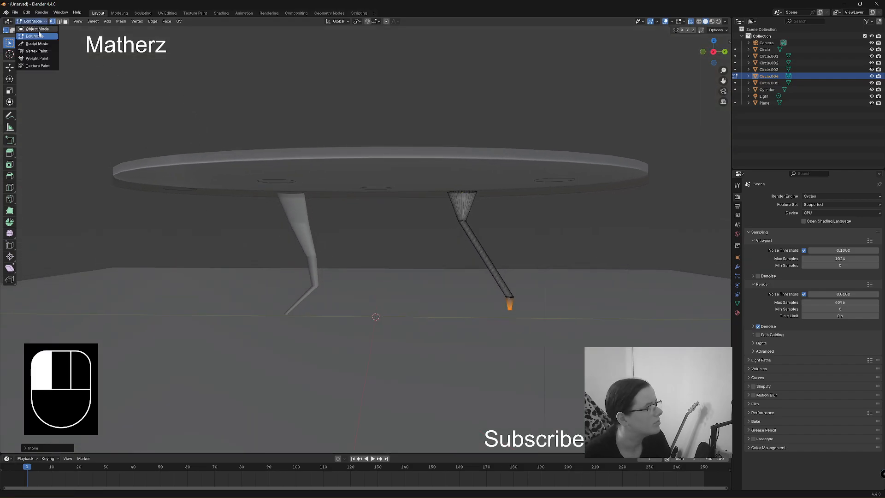
click(40, 29)
middle_drag(579, 301, 440, 248)
click(547, 167)
click(547, 165)
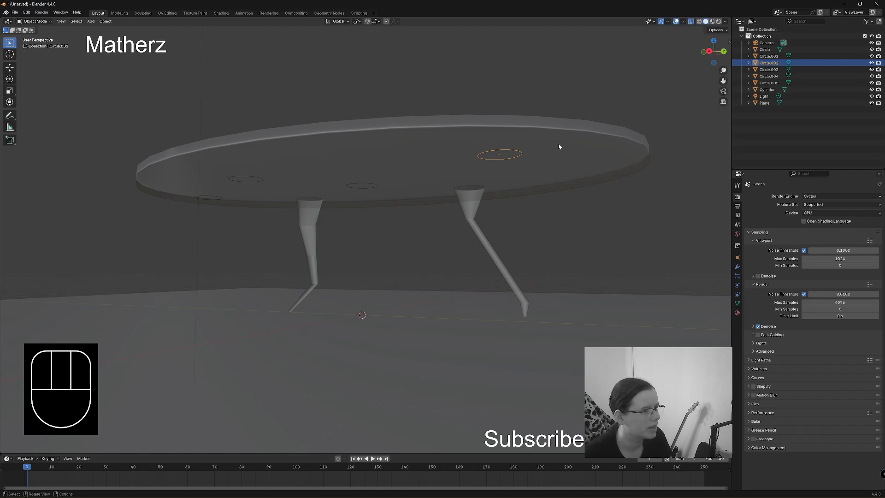
click(37, 22)
click(35, 36)
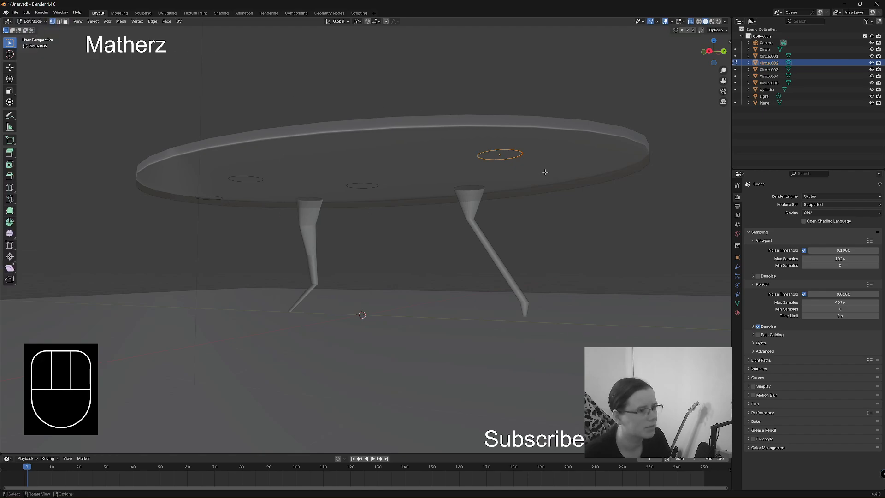
key(f)
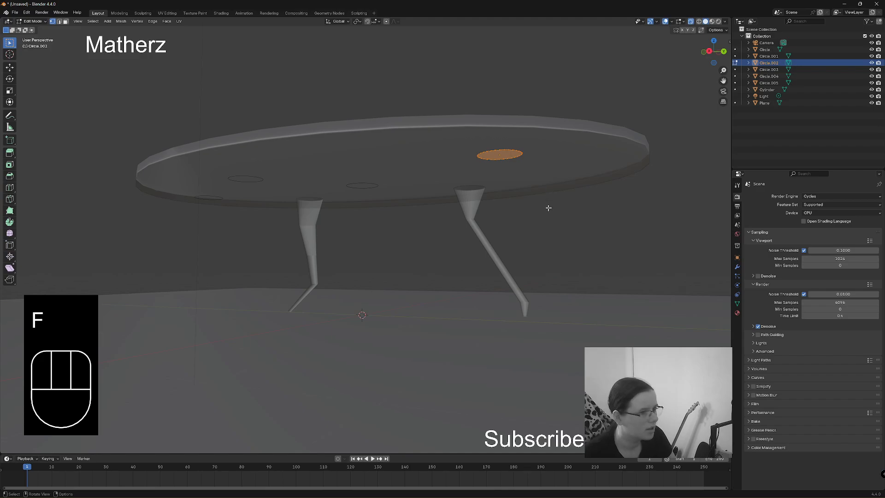
Step: Extrude the filled circle down, shrink its bottom face to a narrow end and shift it along Y toward the table's middle
key(e)
click(552, 282)
key(s)
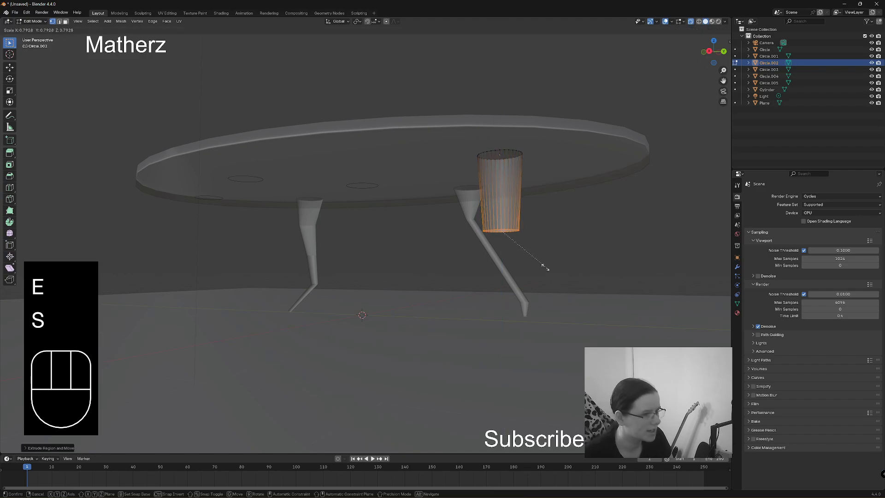
click(561, 237)
key(g)
middle_drag(567, 237, 539, 233)
click(512, 232)
Step: Extrude a slender second section down from the funnel's narrow end and slightly widen its bottom face
key(e)
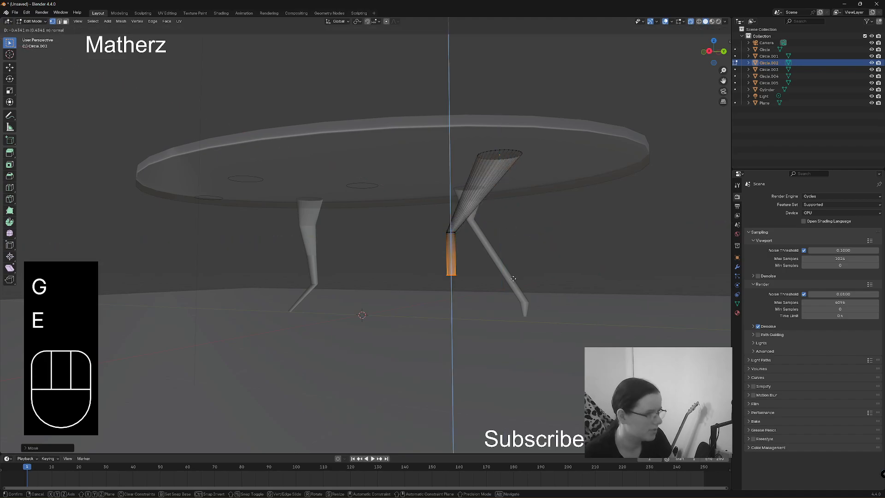
click(512, 299)
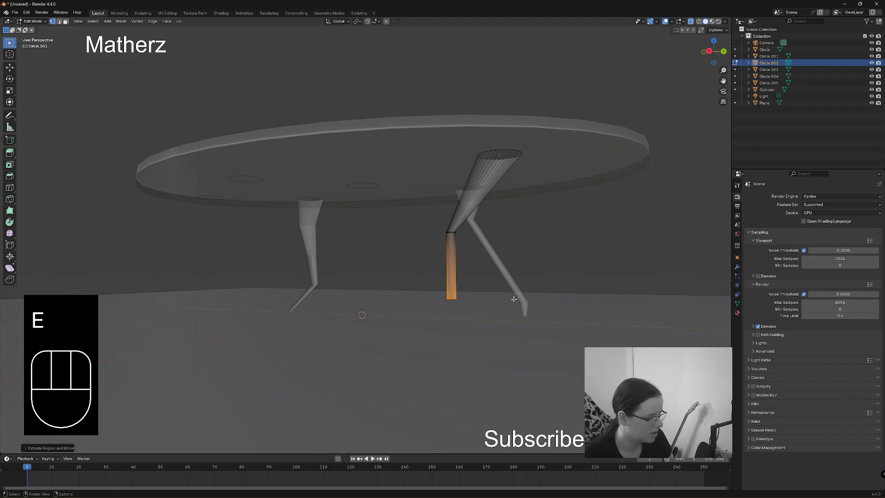
key(s)
click(545, 308)
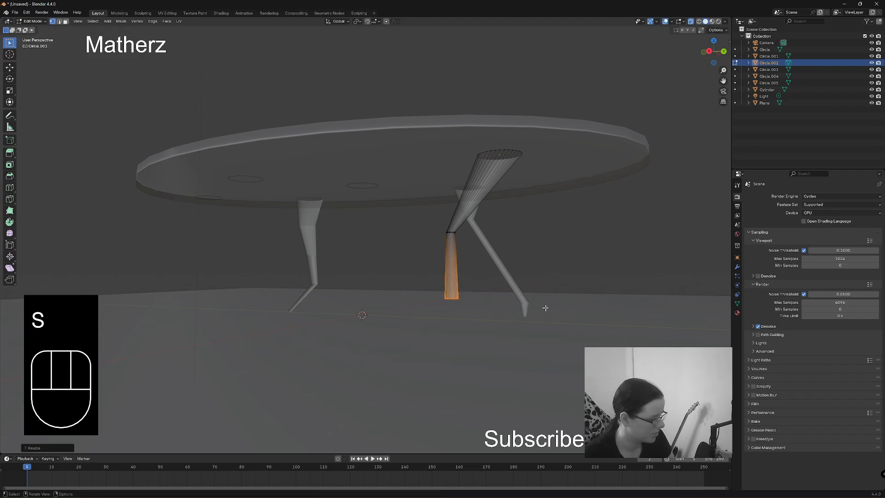
Step: Move the second section's bottom face outward along Y and X so the leg bends away from the table's middle
key(g)
middle_drag(546, 306, 413, 321)
click(617, 316)
key(g)
middle_click(465, 329)
click(414, 321)
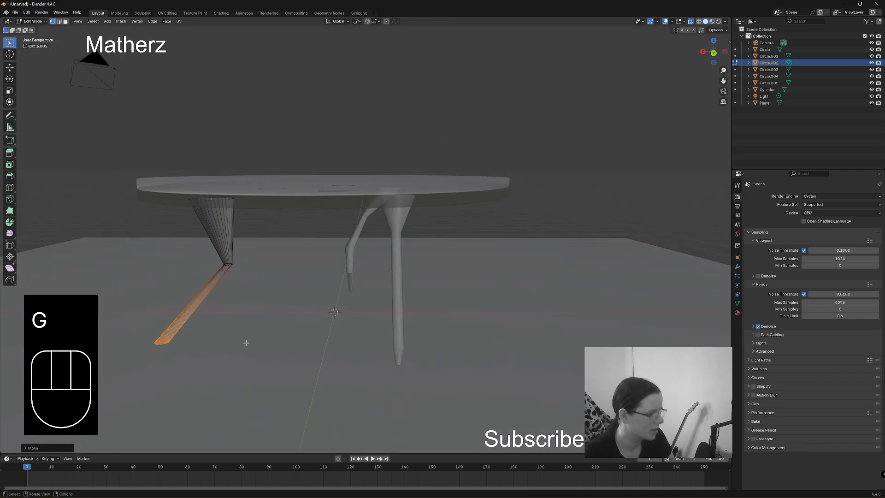
Step: Extrude a straight foot down from the bent section and raise its bottom face about 0.15 m along Z to floor level
key(e)
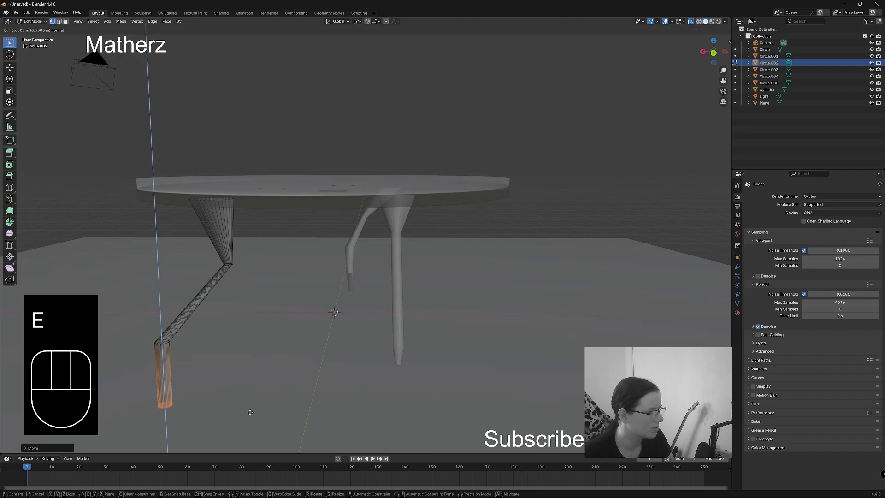
click(249, 409)
middle_drag(248, 406, 338, 391)
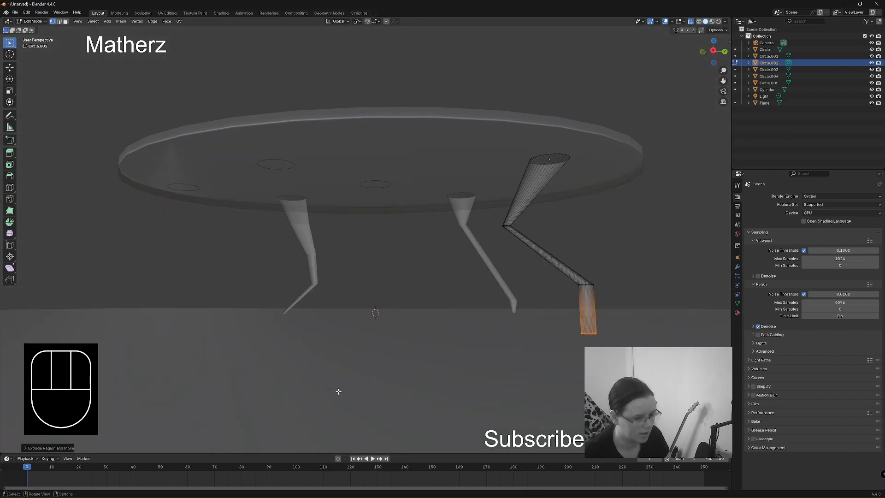
key(KP_1)
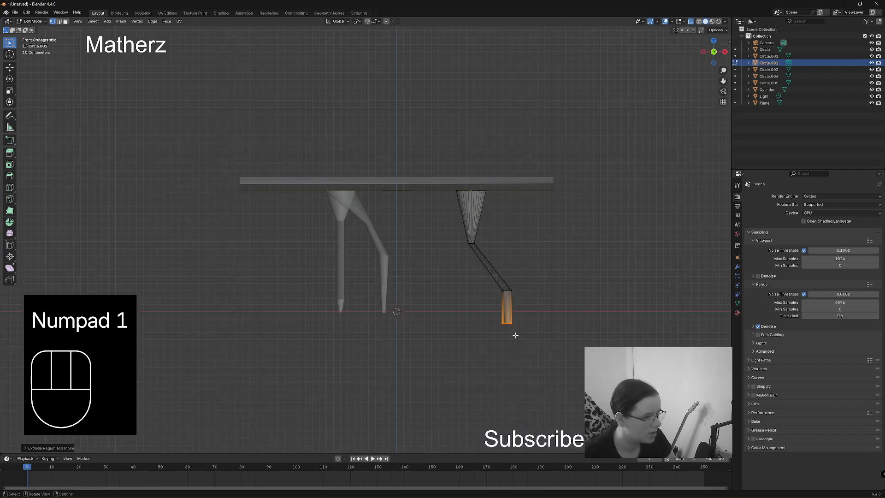
key(g)
middle_drag(515, 335, 516, 326)
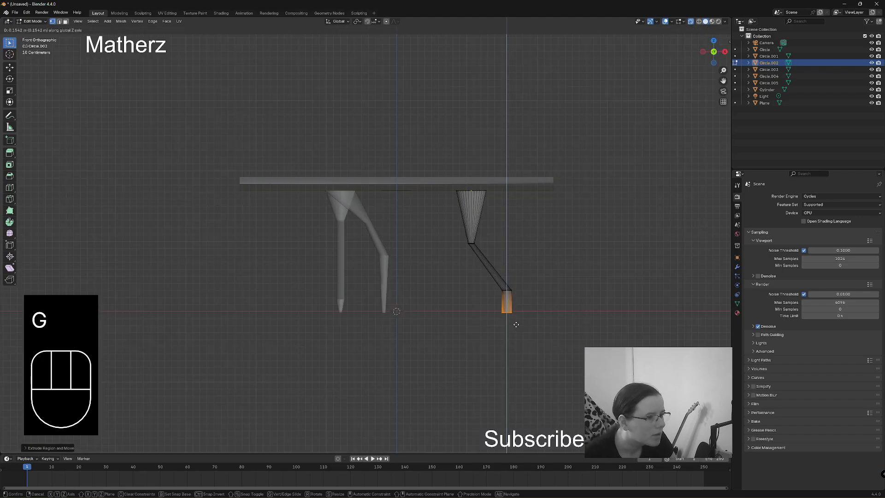
click(516, 324)
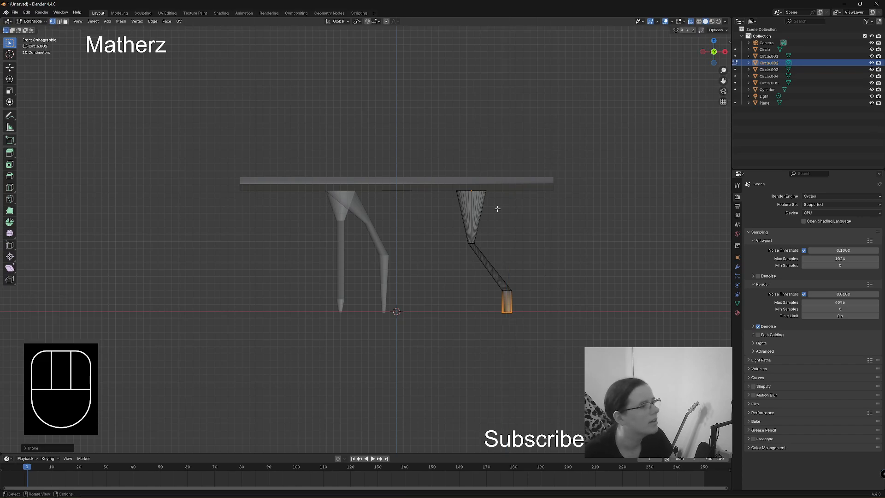
Step: Leave the third leg's Edit Mode, then edit the circle at the tabletop's narrow end and fill it with a face
click(403, 189)
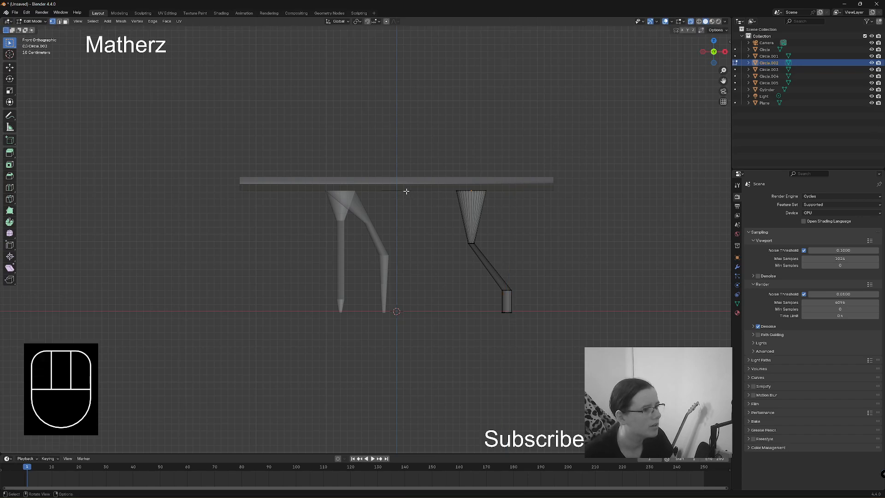
click(41, 23)
click(33, 30)
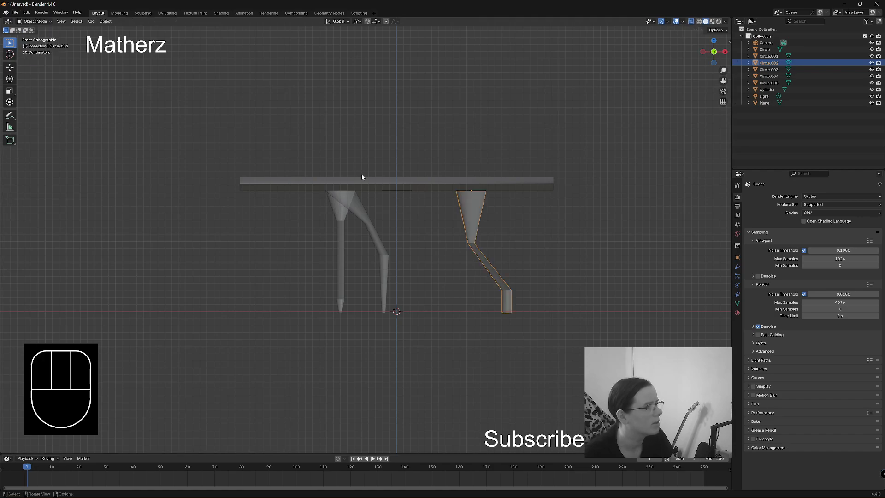
click(407, 192)
click(408, 193)
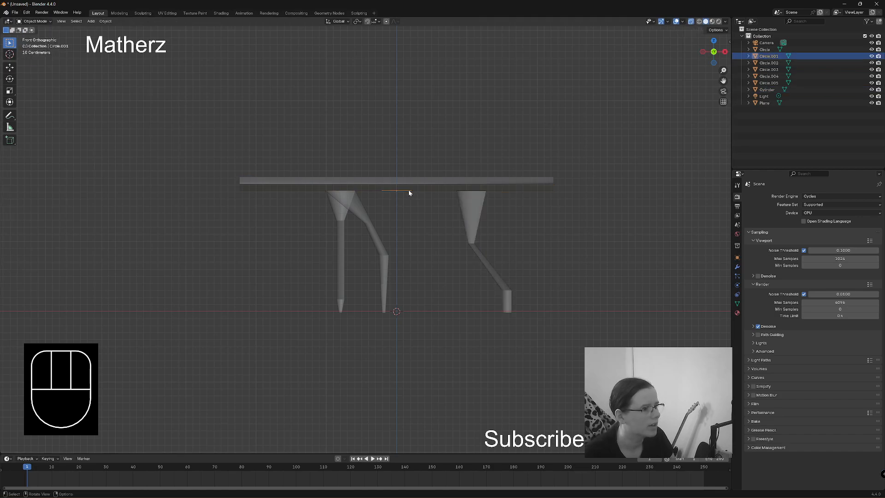
key(e)
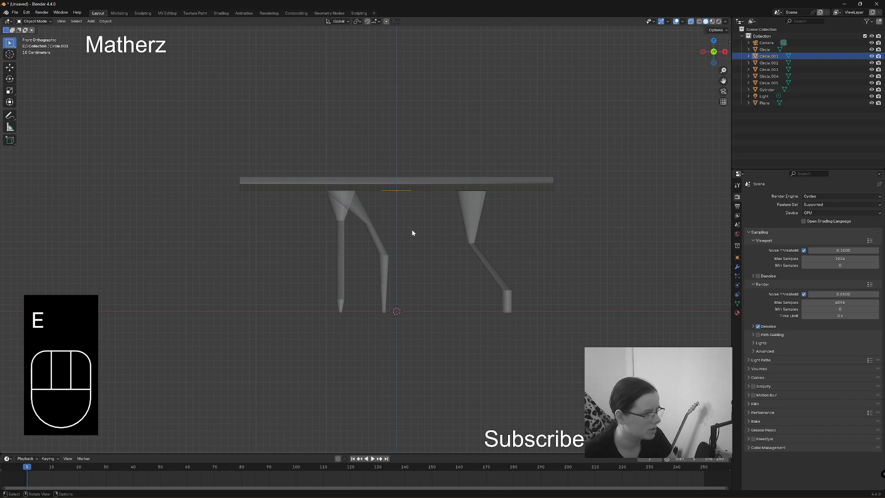
click(411, 229)
click(34, 22)
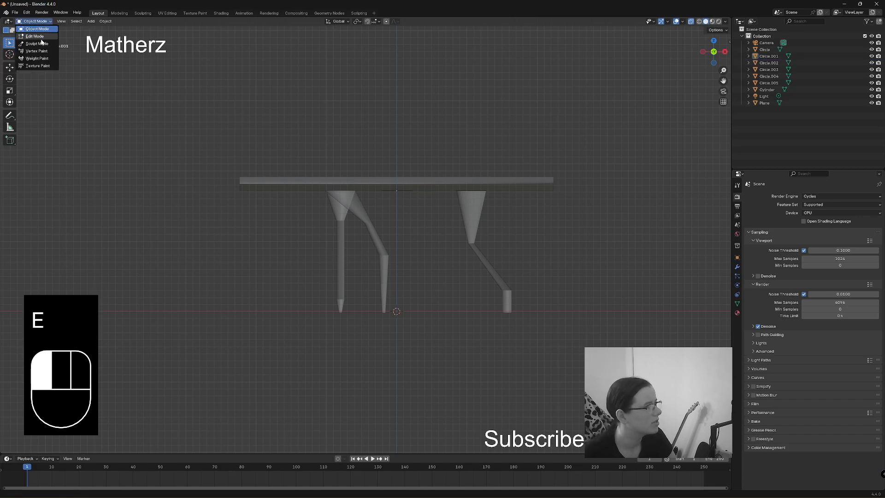
click(33, 37)
key(f)
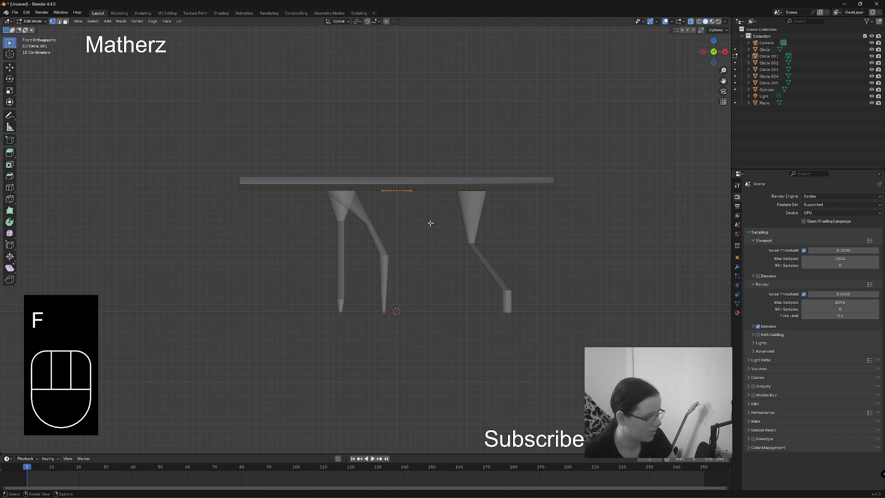
Step: Extrude the filled end circle about halfway to the floor and scale its bottom face to about -1.17, forming an hourglass
key(e)
click(428, 287)
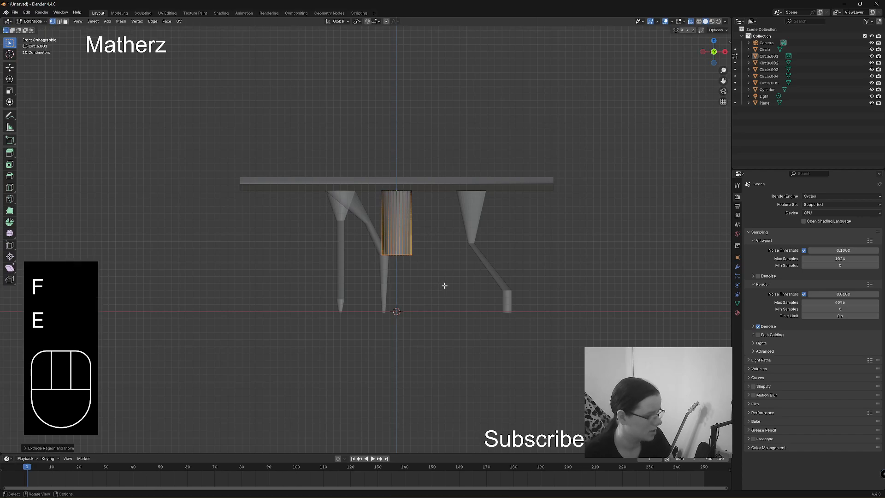
key(s)
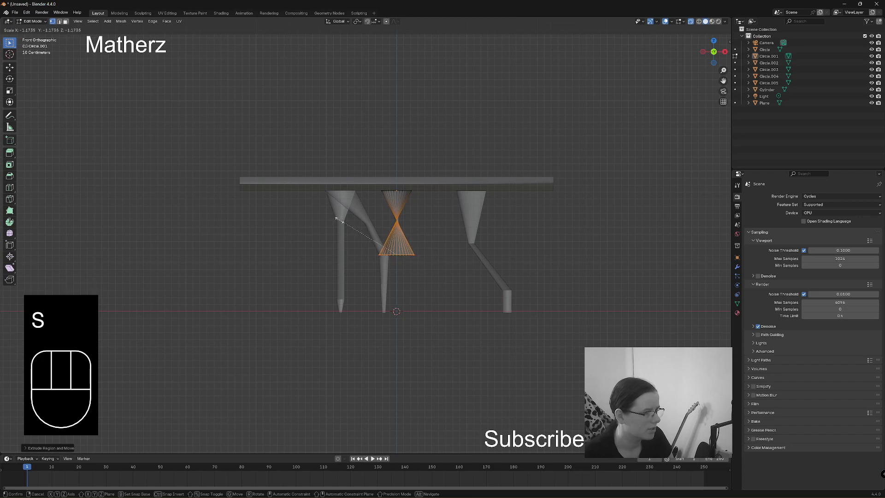
click(337, 220)
Step: Extrude another section below the hourglass and scale its bottom face to about -1.1, forming a second hourglass
key(e)
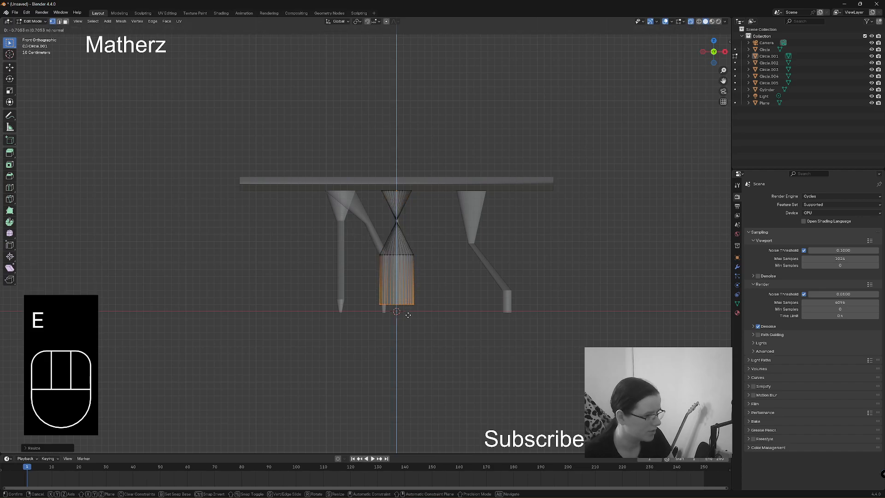
click(433, 310)
key(s)
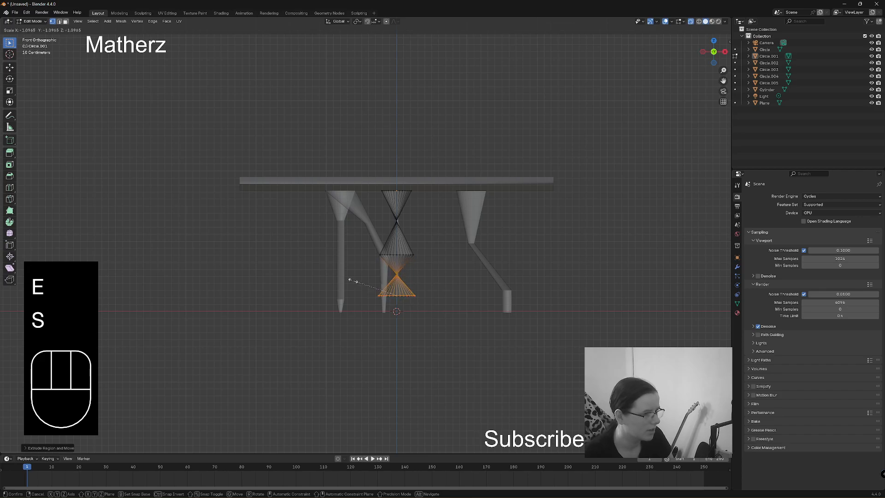
click(352, 282)
Step: Extrude a last short section down to the floor and shrink its bottom face to a small, tapered foot
key(e)
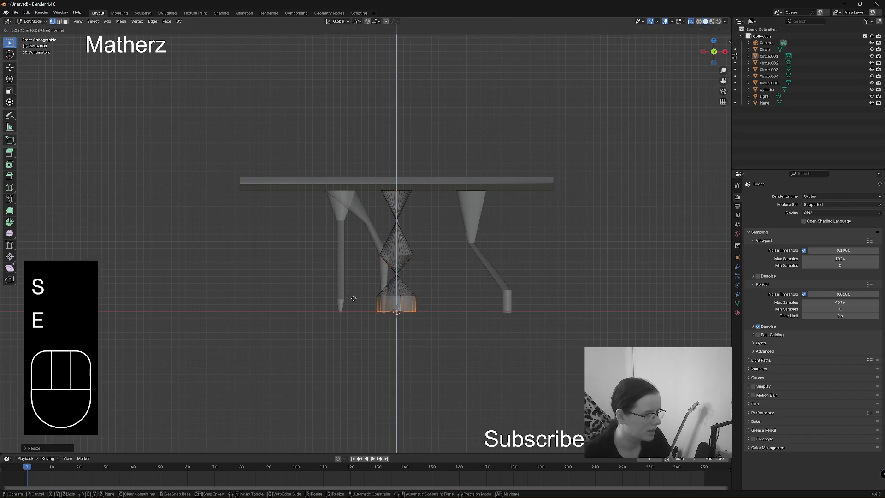
click(353, 298)
key(s)
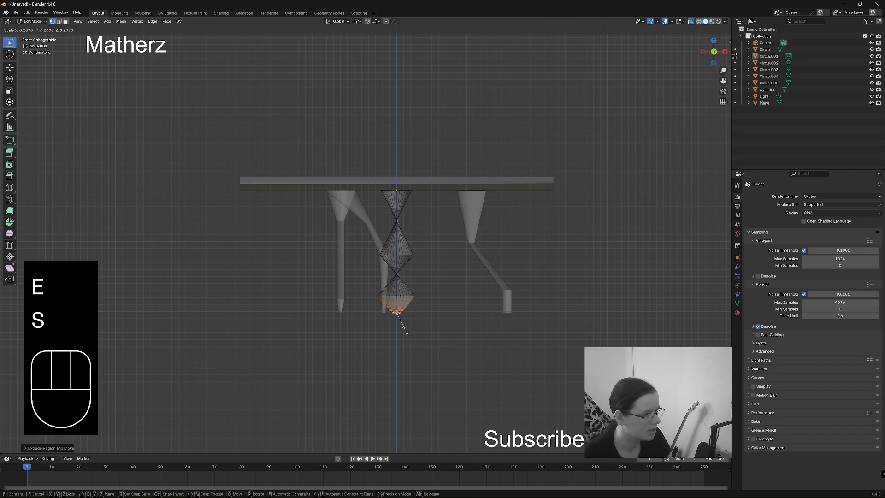
click(408, 322)
middle_drag(409, 322, 385, 167)
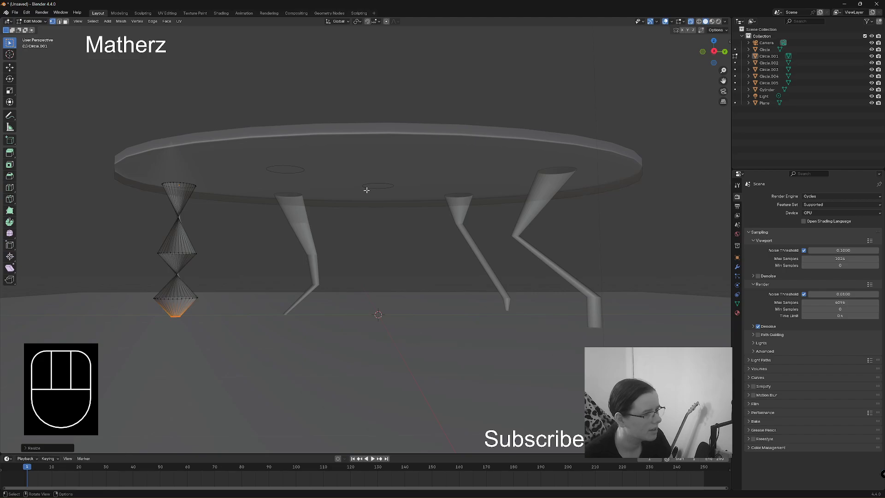
Step: Leave the hourglass leg's Edit Mode, then edit the circle at the middle of the tabletop's underside and fill it with a face
click(33, 21)
click(37, 27)
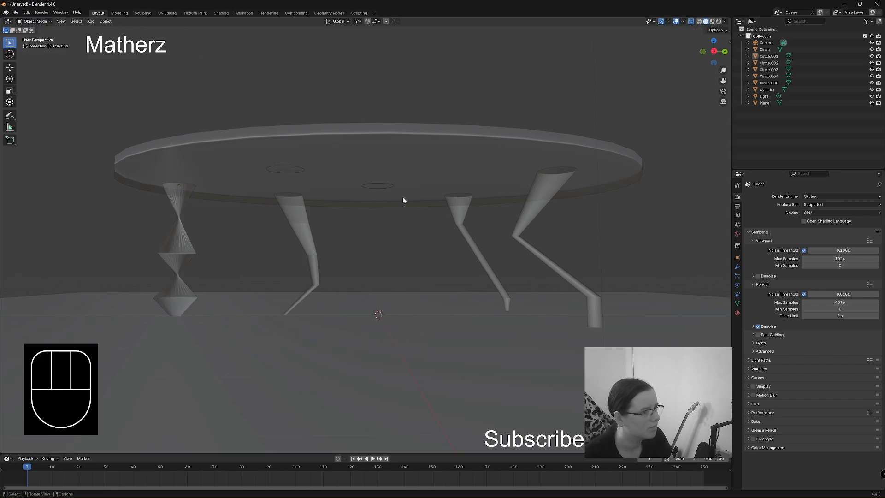
click(391, 184)
click(391, 188)
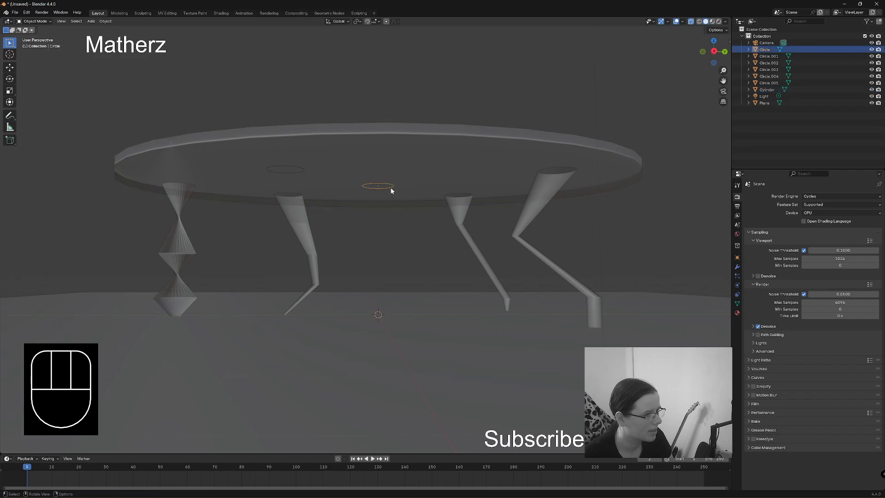
key(e)
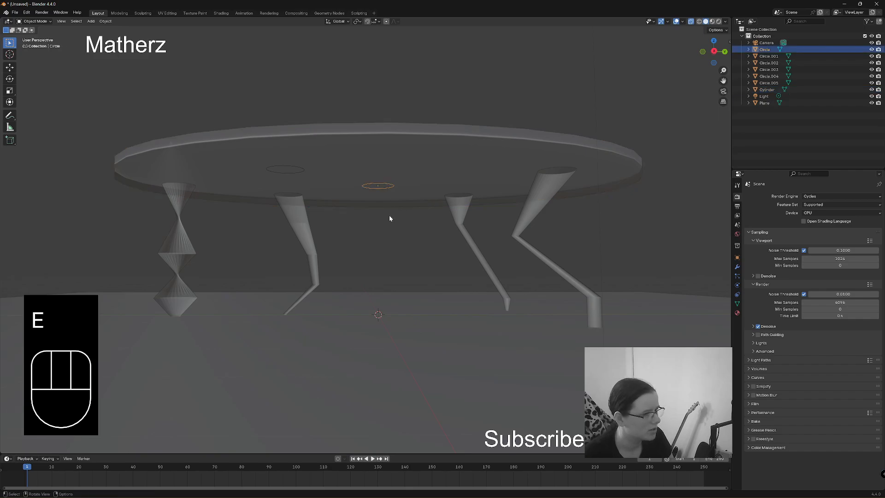
click(46, 22)
click(35, 36)
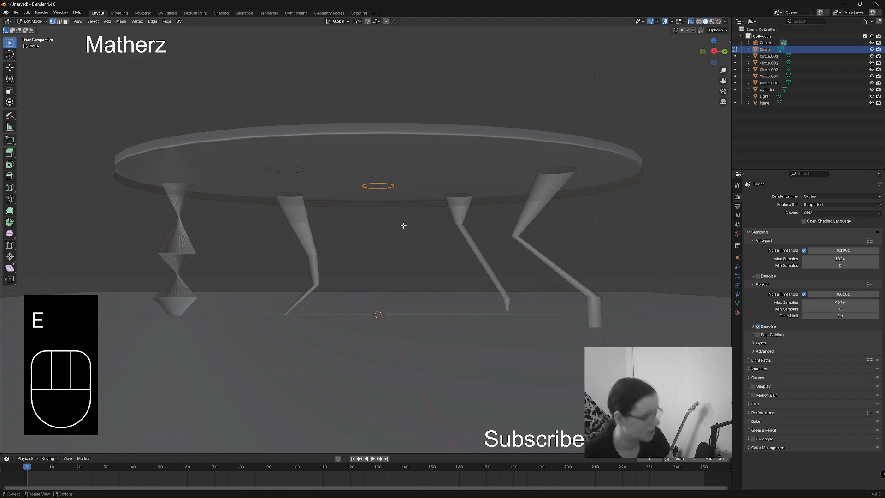
key(f)
Step: Extrude the filled middle circle partway down and shift its bottom face sideways to form a slanted upper leg section
key(e)
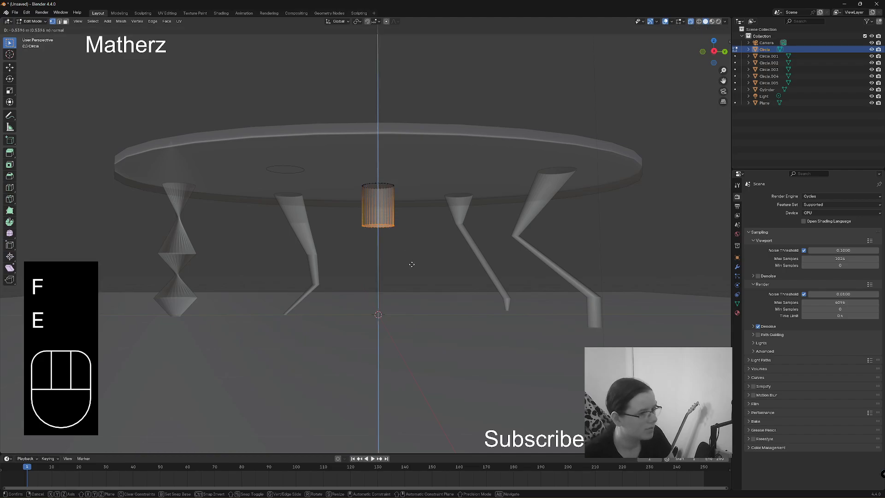
click(412, 270)
key(g)
middle_drag(415, 267, 455, 271)
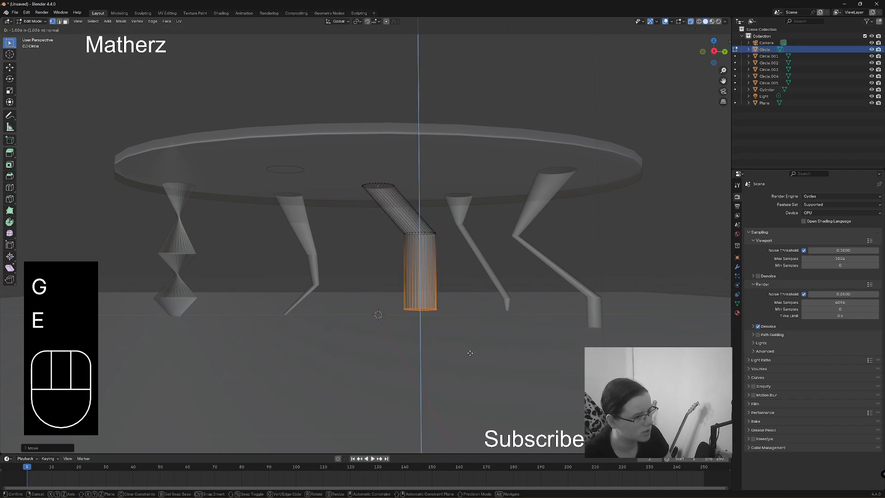
Step: Extrude a lower section down to the floor and shape its bottom face into a small tapered foot offset sideways across the table's width
right_click(473, 358)
key(s)
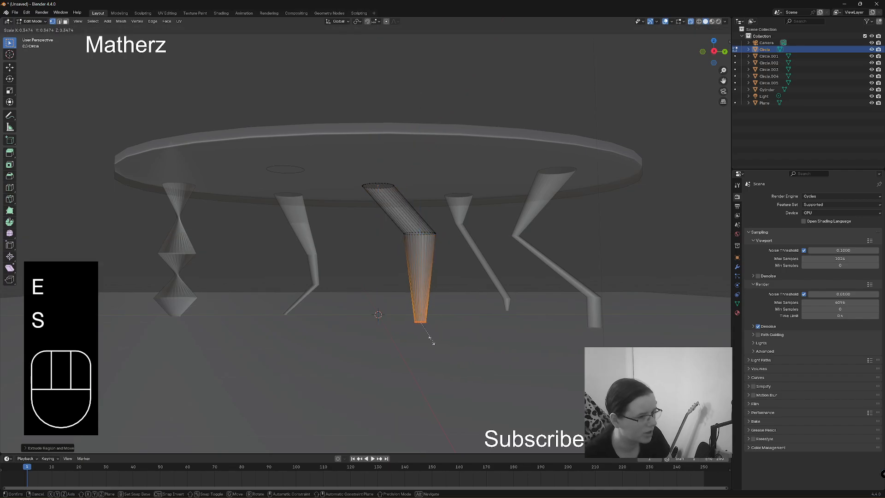
click(423, 330)
middle_drag(423, 330, 480, 311)
key(g)
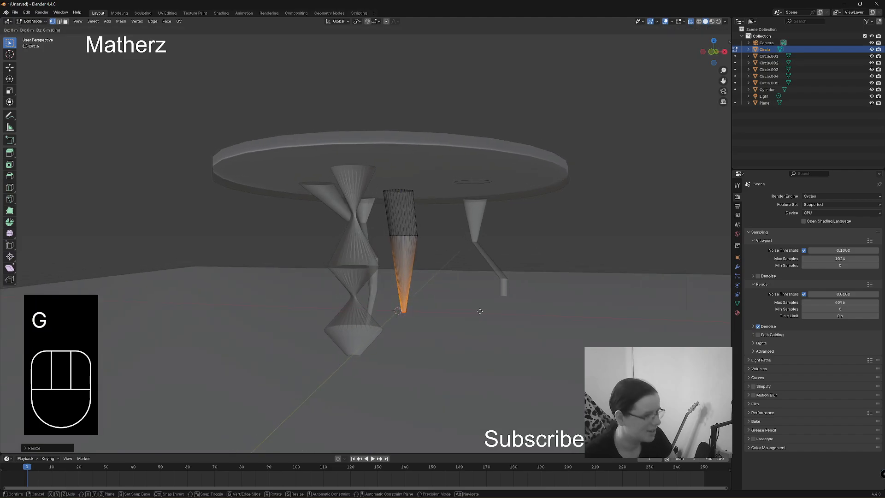
key(x)
click(391, 284)
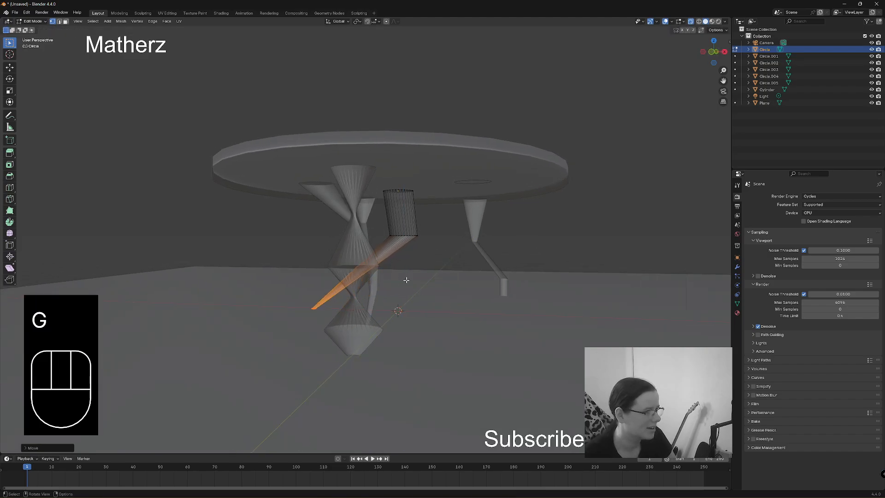
Step: Leave this leg's Edit Mode, then edit the last remaining circle under the tabletop and fill it with a face
middle_drag(412, 316, 321, 99)
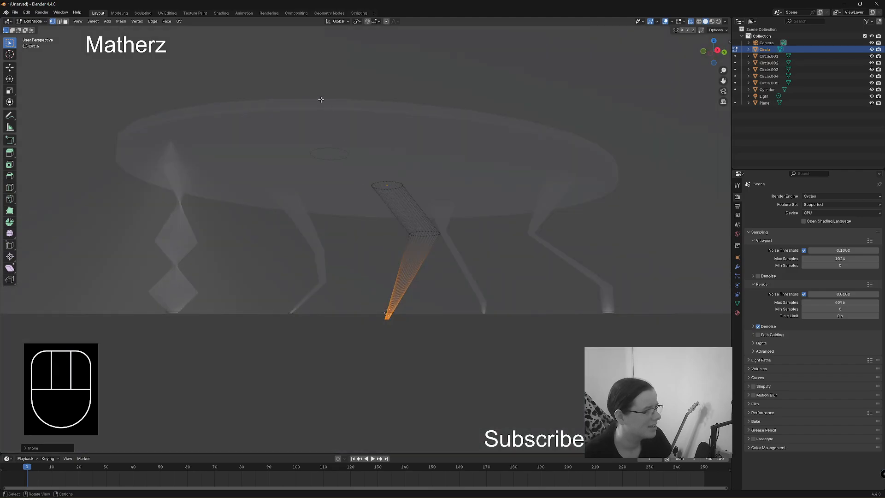
click(32, 21)
click(36, 29)
middle_drag(340, 160, 347, 183)
click(323, 185)
click(321, 183)
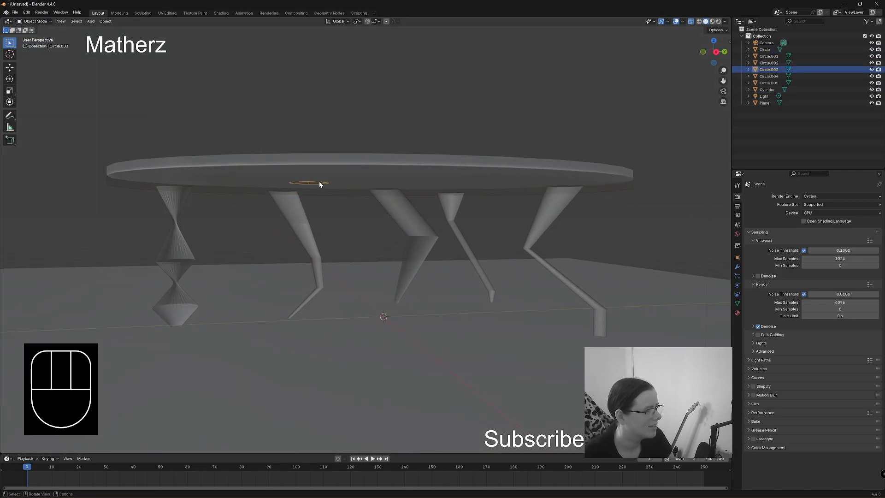
click(35, 21)
click(46, 38)
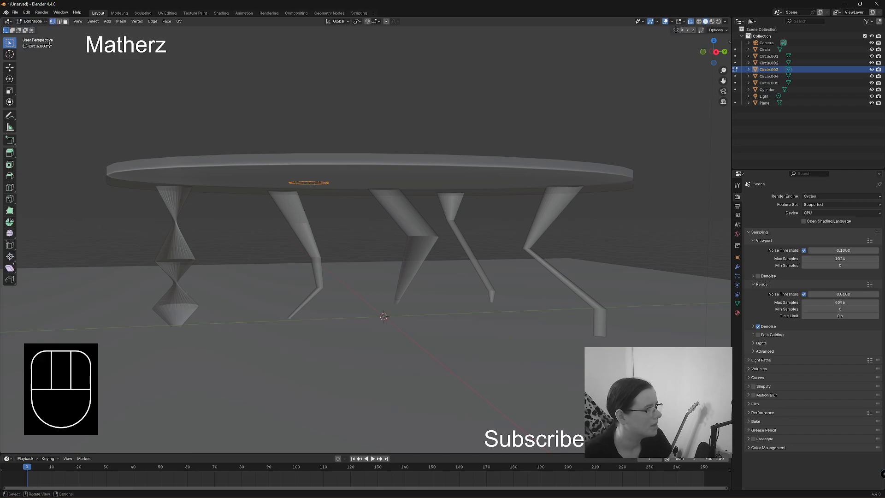
key(f)
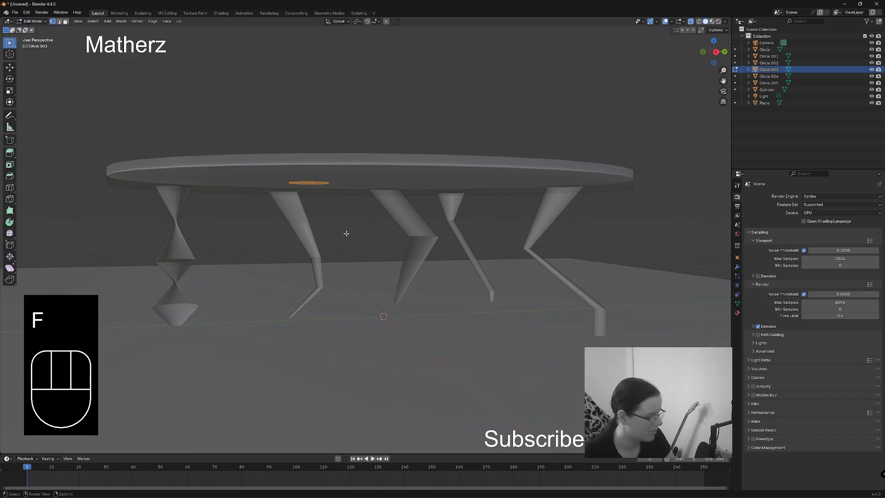
Step: Extrude the last filled circle more than halfway to the floor and shift its bottom face lengthwise into a long slanted section
key(e)
middle_click(346, 237)
click(353, 294)
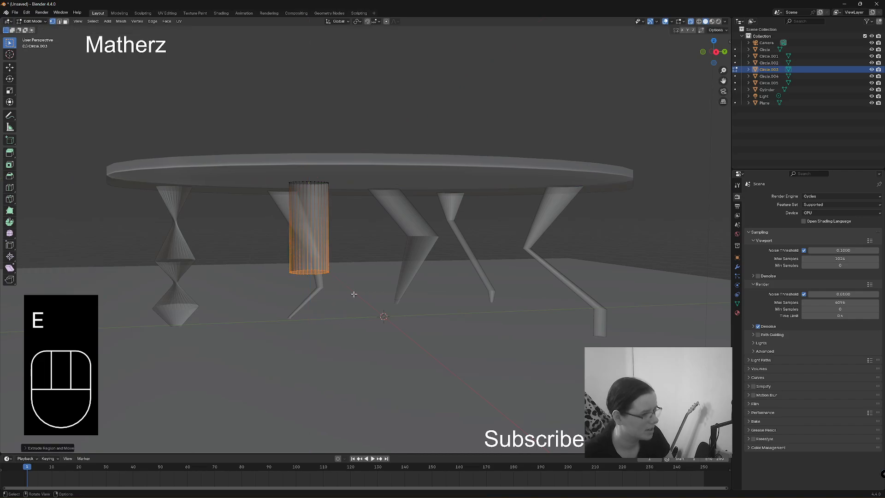
key(g)
middle_click(401, 290)
click(459, 283)
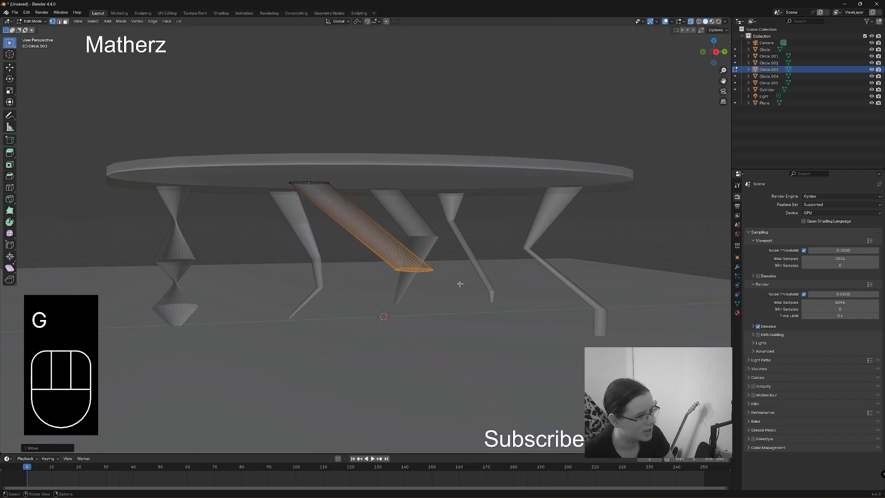
Step: Extrude a lower section to the floor and scale its bottom face through its centre to a negative value, forming an hourglass
key(e)
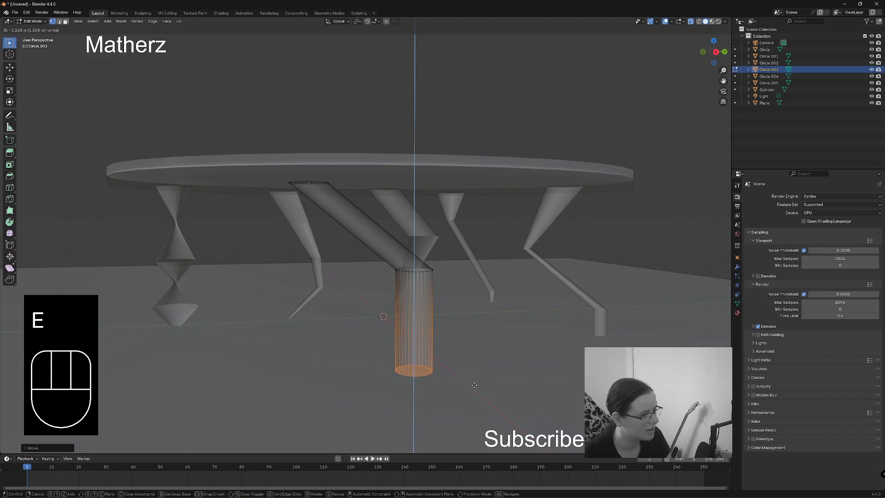
click(476, 352)
key(s)
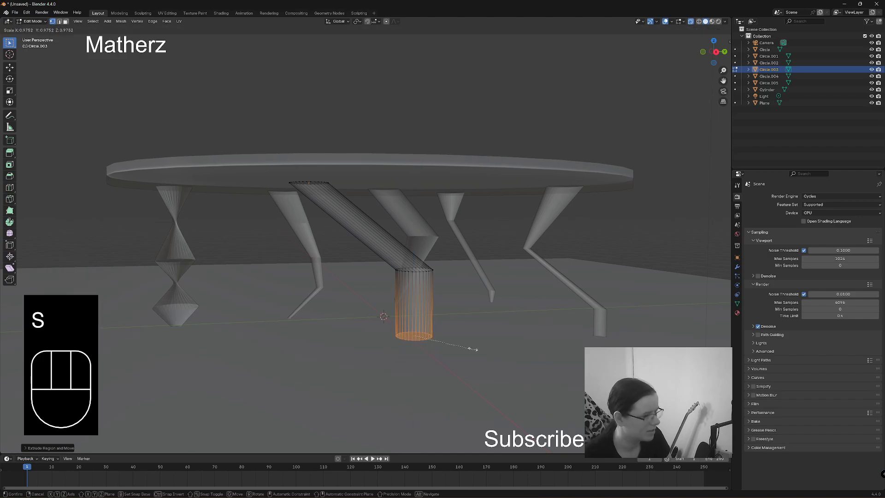
click(372, 314)
middle_drag(472, 334, 457, 321)
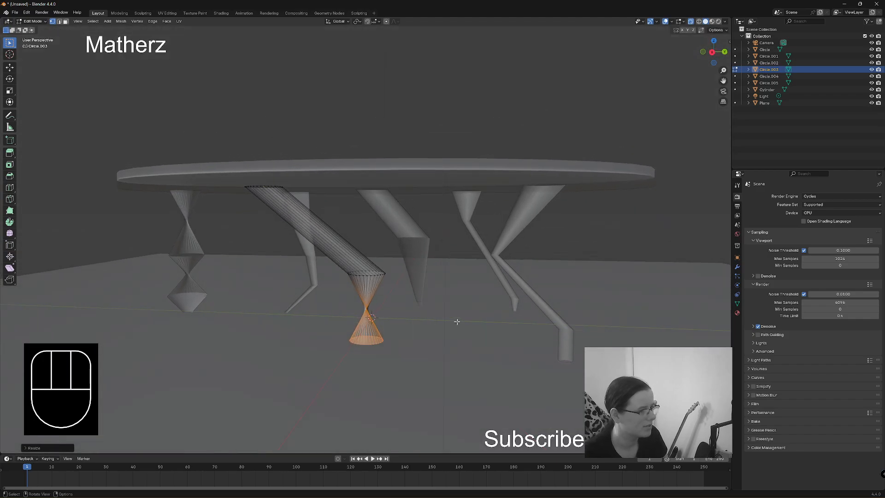
Step: Leave Edit Mode and apply Shade Smooth to the slanted leg with the hourglass foot
click(44, 21)
click(35, 30)
right_click(336, 240)
click(335, 240)
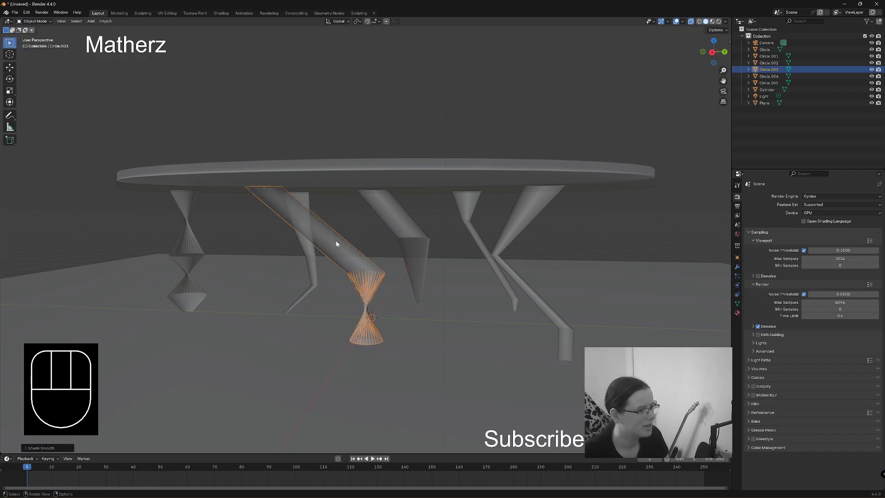
Step: Apply Shade Smooth to each of the other five table legs, starting with the hourglass leg at the narrow end
click(183, 226)
right_click(183, 225)
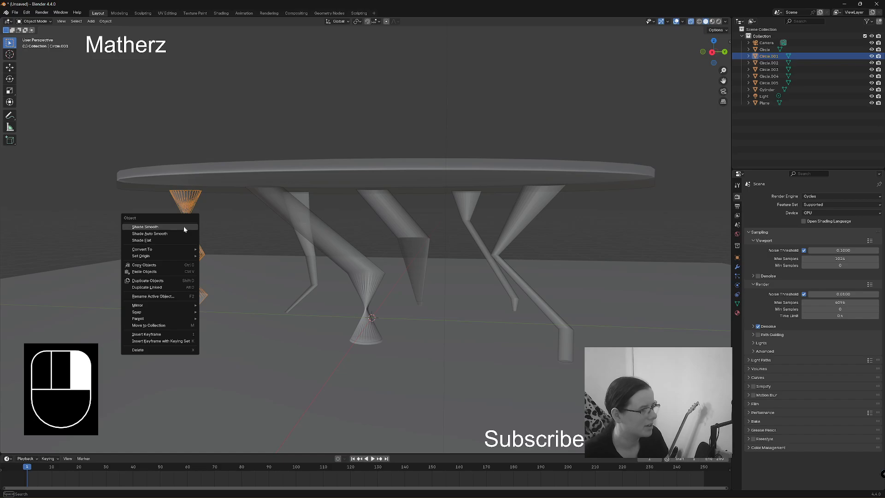
click(184, 226)
click(385, 212)
right_click(385, 212)
click(385, 211)
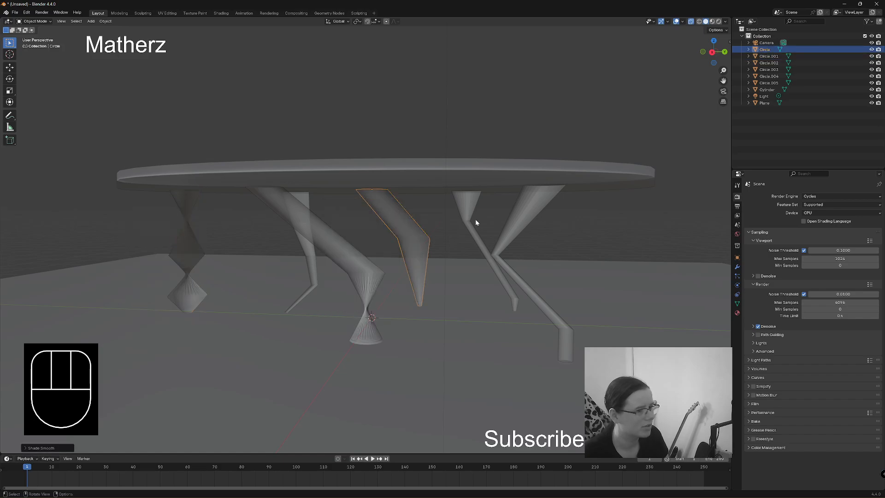
click(472, 207)
right_click(472, 206)
click(472, 207)
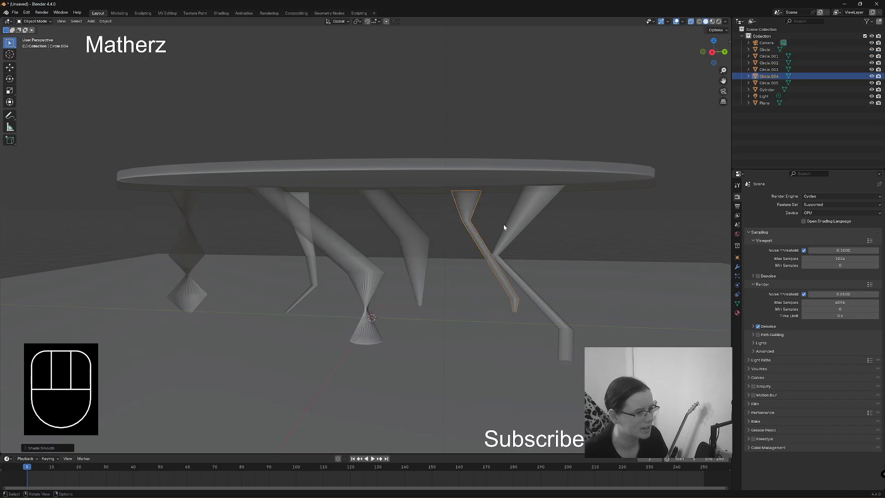
click(530, 218)
right_click(530, 218)
click(531, 218)
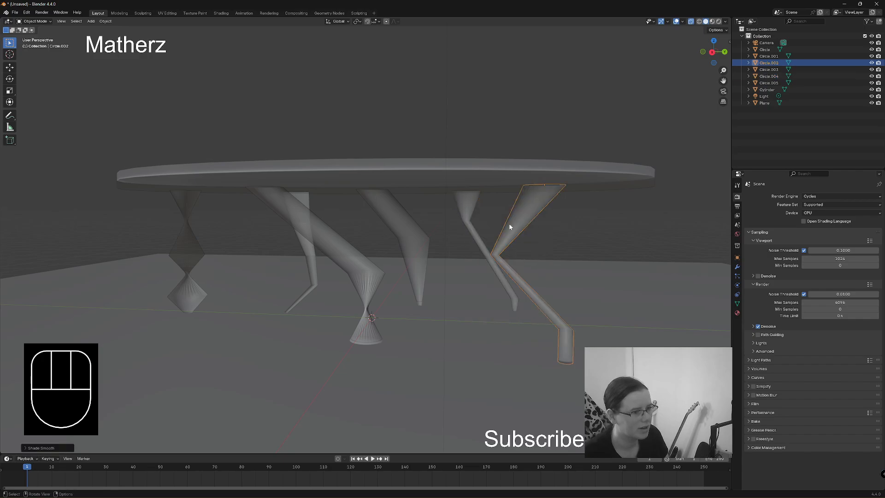
click(306, 256)
right_click(309, 254)
click(309, 252)
Step: Select all six legs, duplicate them and rotate the copies 180° about the vertical axis to populate the tabletop's opposite half
middle_drag(429, 274, 396, 289)
drag(148, 211, 600, 236)
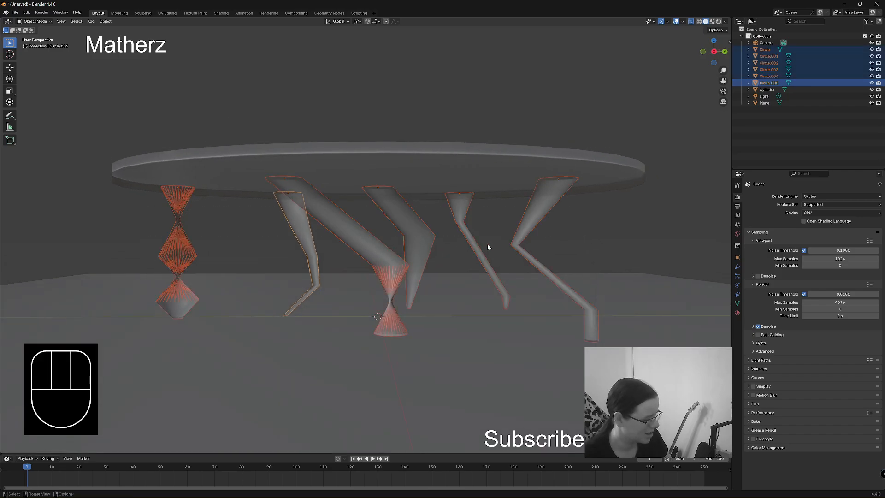
key(shift+d)
key(r)
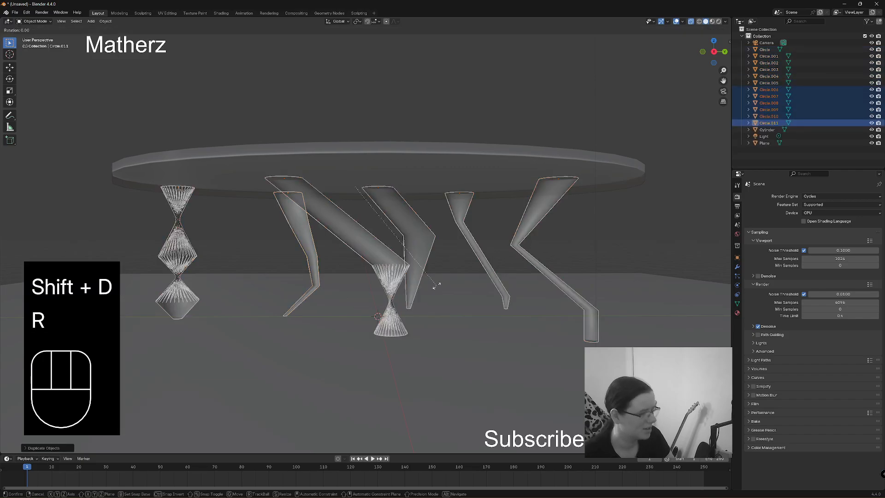
middle_drag(437, 286, 402, 347)
text(180)
key(Return)
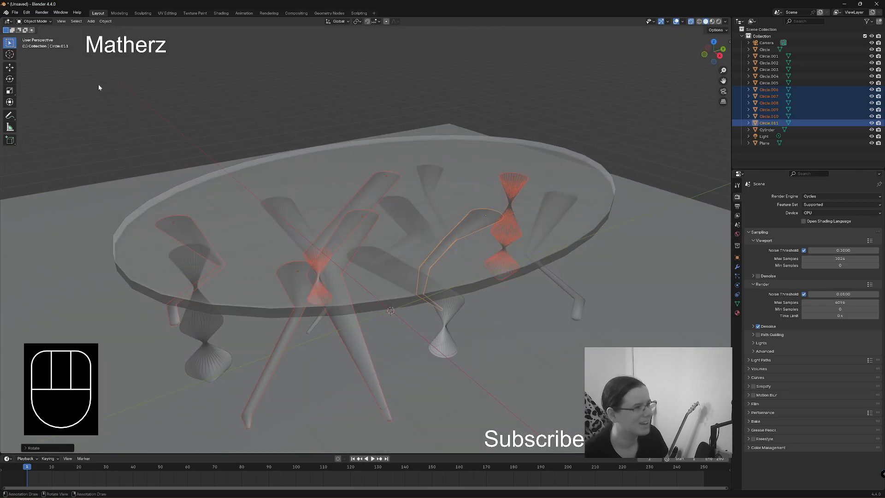
Step: Scale up the floor plane so that it extends far beyond the table
click(43, 20)
click(111, 234)
scroll(123, 232, down, 4)
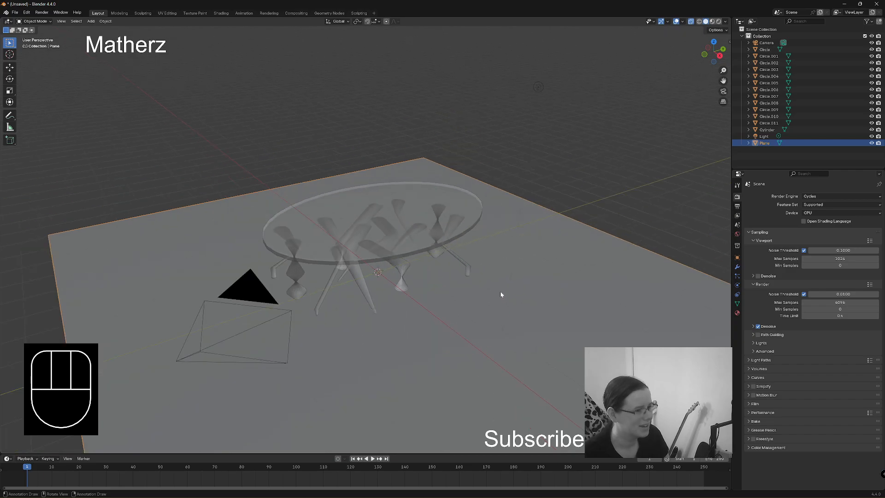
key(s)
click(444, 273)
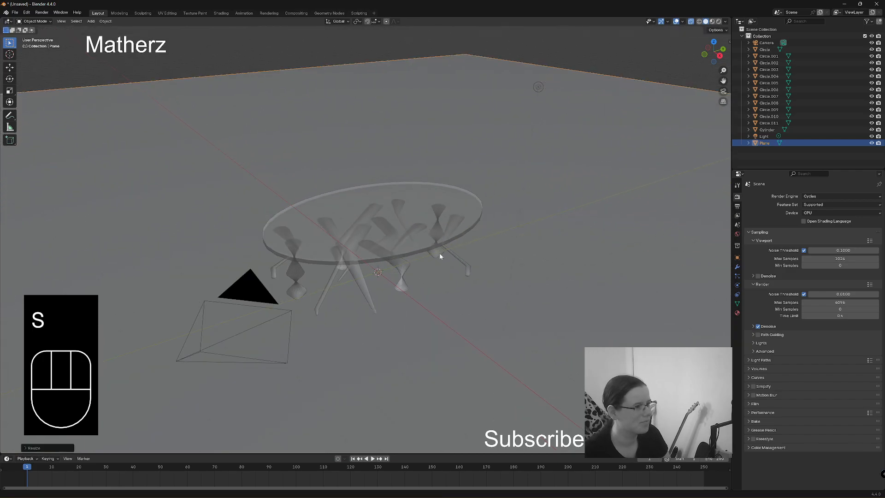
Step: Switch the viewport to rendered shading and set the tabletop's Glass BSDF roughness to 0
click(718, 21)
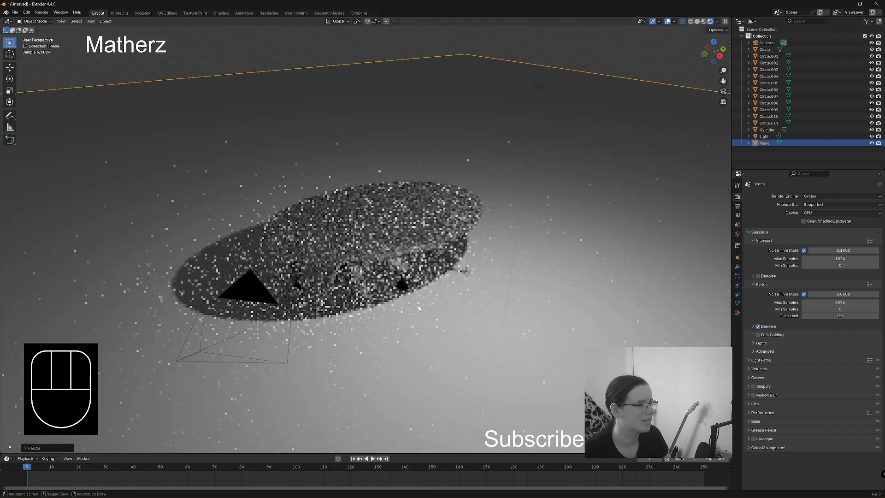
click(419, 228)
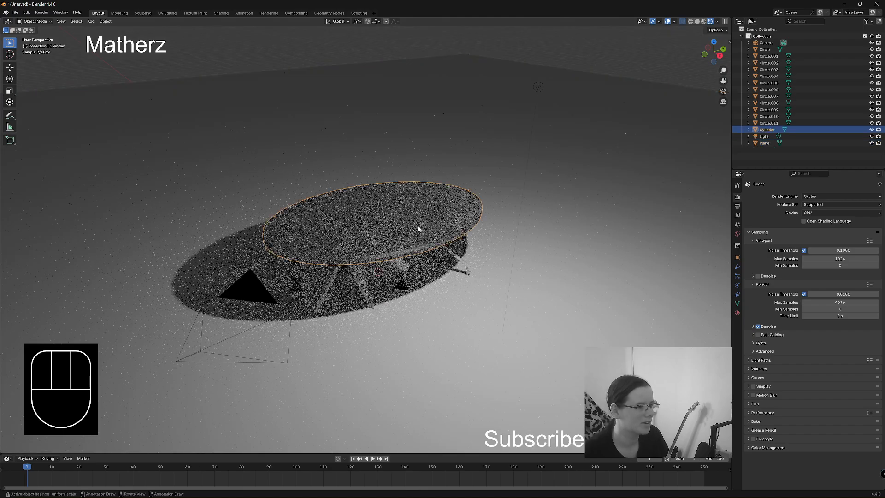
click(737, 312)
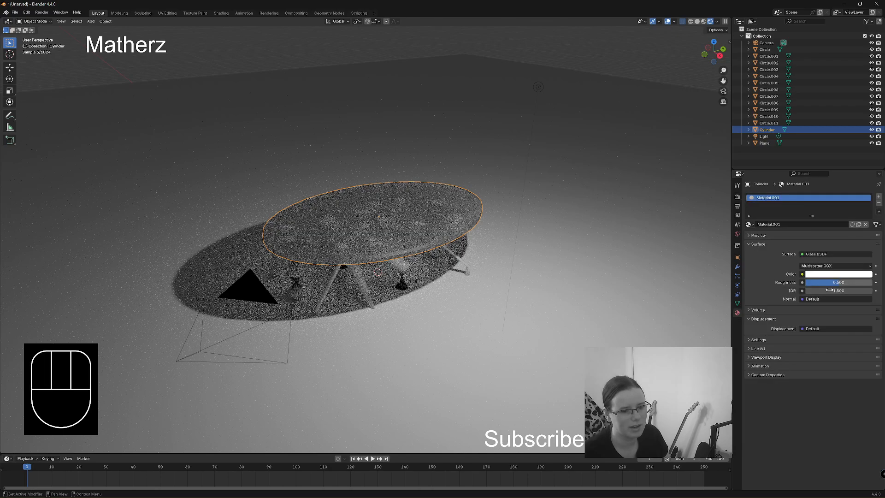
drag(839, 282, 806, 282)
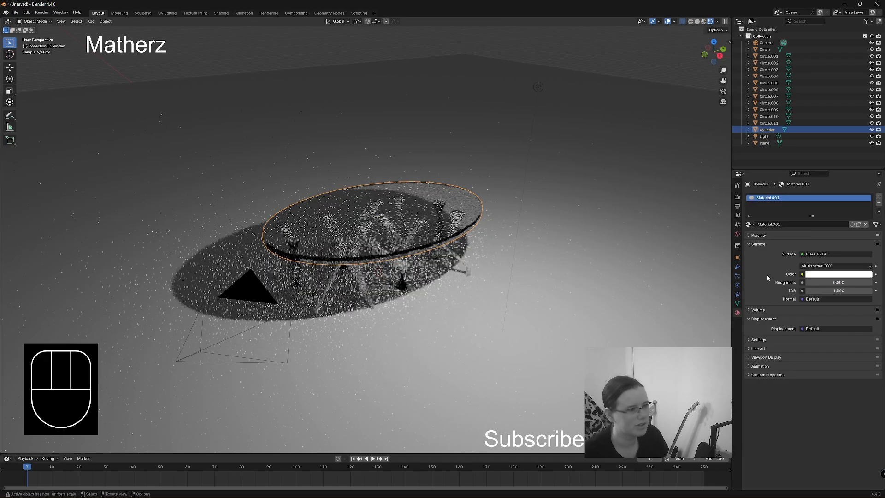
mouse_move(542, 251)
middle_down()
mouse_move(529, 257)
mouse_move(534, 244)
mouse_move(529, 257)
middle_up()
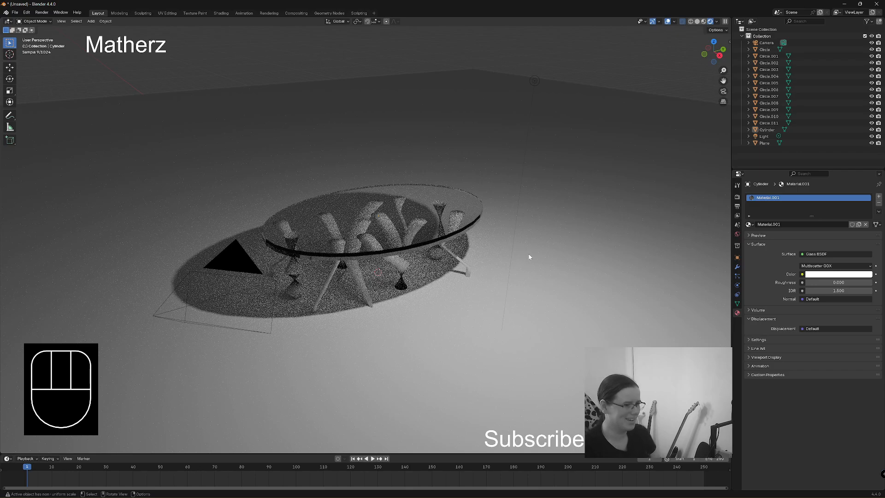
Step: Add a new material to the bent leg that sticks out at the tabletop's far end
click(469, 272)
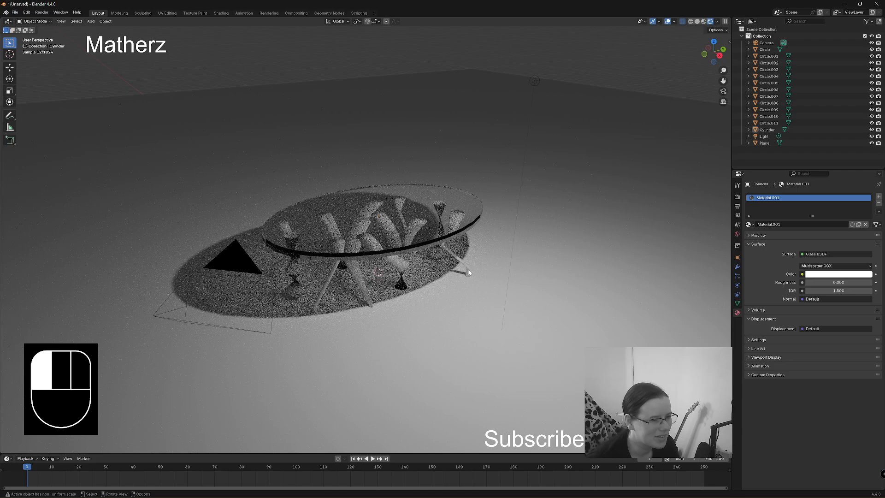
click(813, 224)
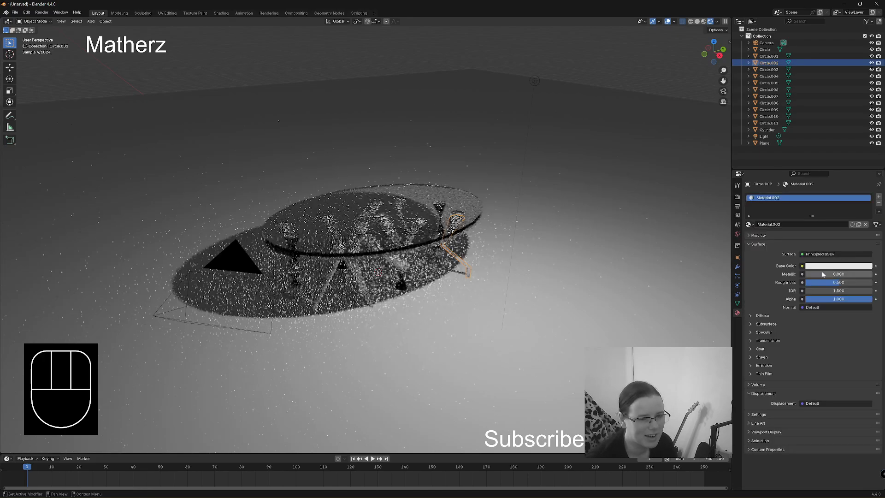
Step: Set the bent leg's Material.002 base color to black and assign the same material to the slanted leg on the tabletop's near side
click(824, 266)
drag(868, 179, 869, 208)
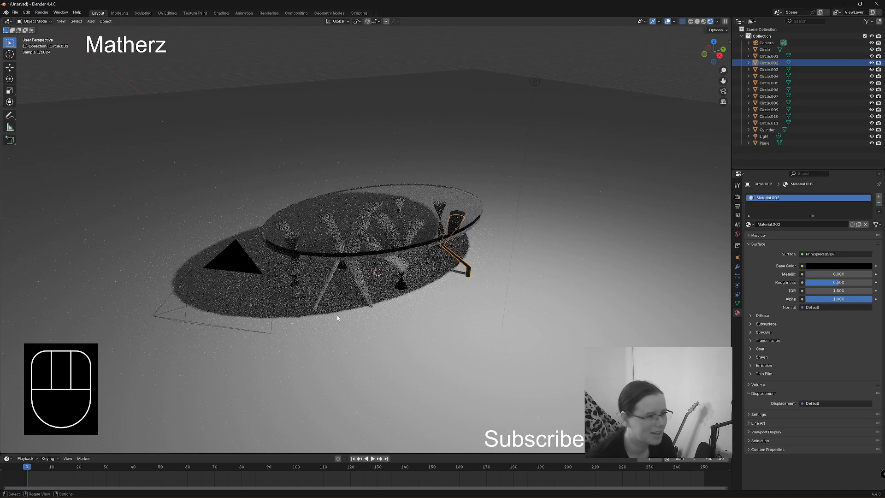
click(335, 274)
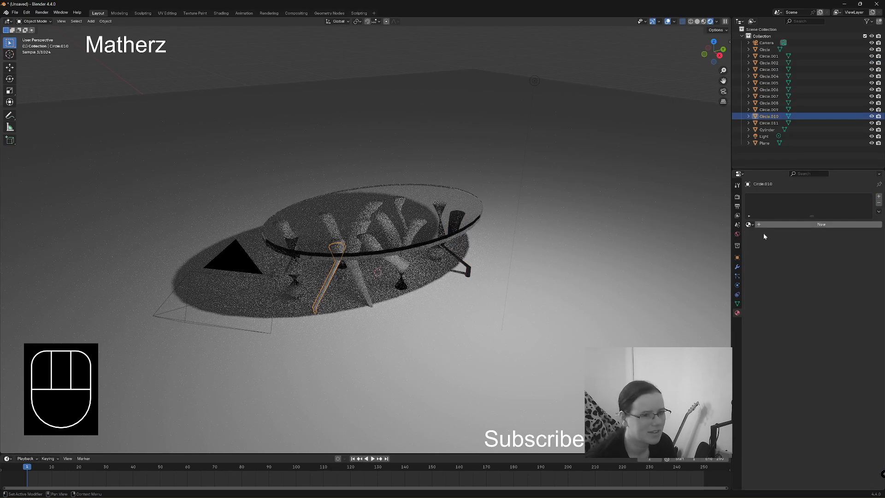
click(749, 224)
click(768, 248)
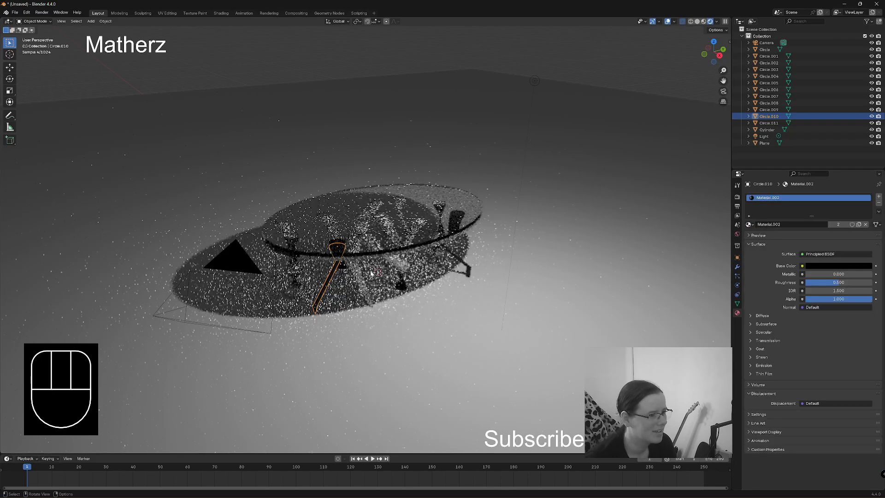
Step: Assign Material.002 to the angled leg crossing behind the slanted one and to the nearby leg made of stacked diamonds
click(359, 267)
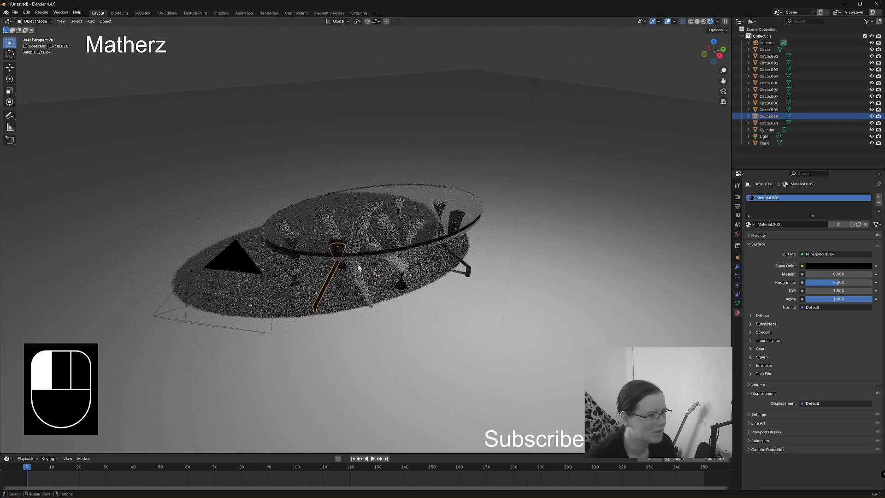
click(749, 225)
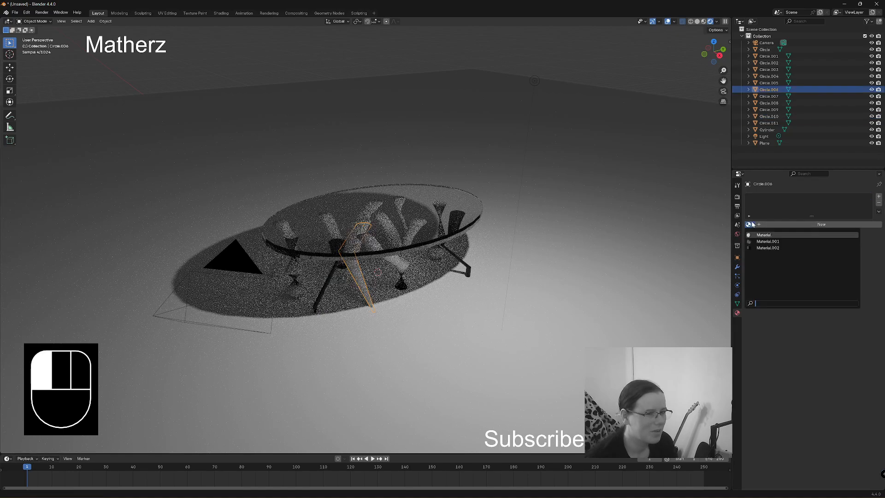
click(768, 248)
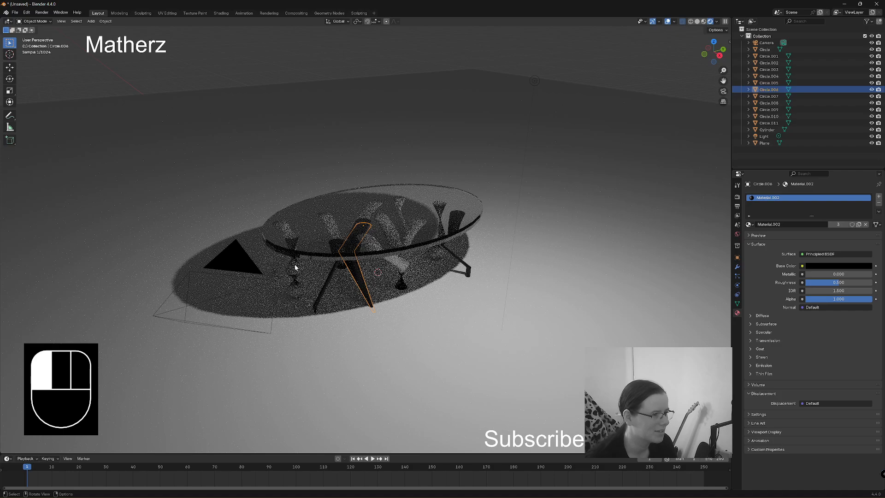
click(295, 268)
click(750, 225)
click(767, 248)
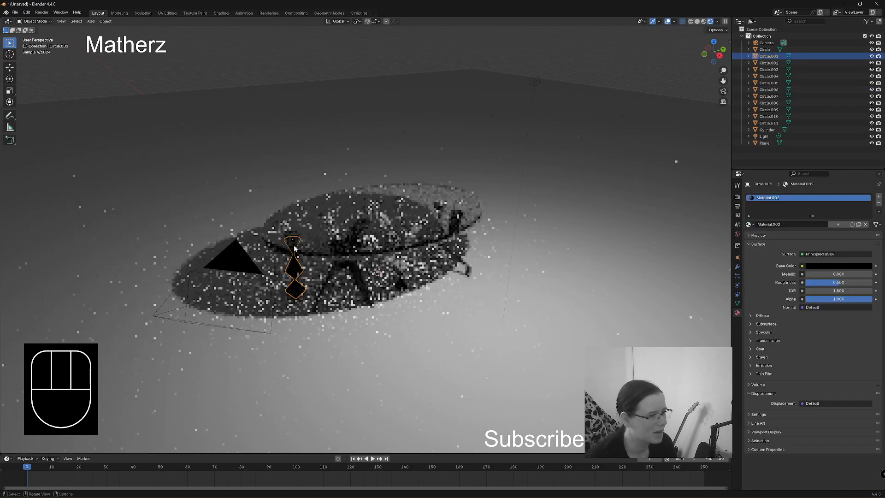
Step: Assign Material.002 to the leg with the small diamond foot (Circle.003) and to the uncoloured bent leg Circle.011
click(403, 266)
click(749, 224)
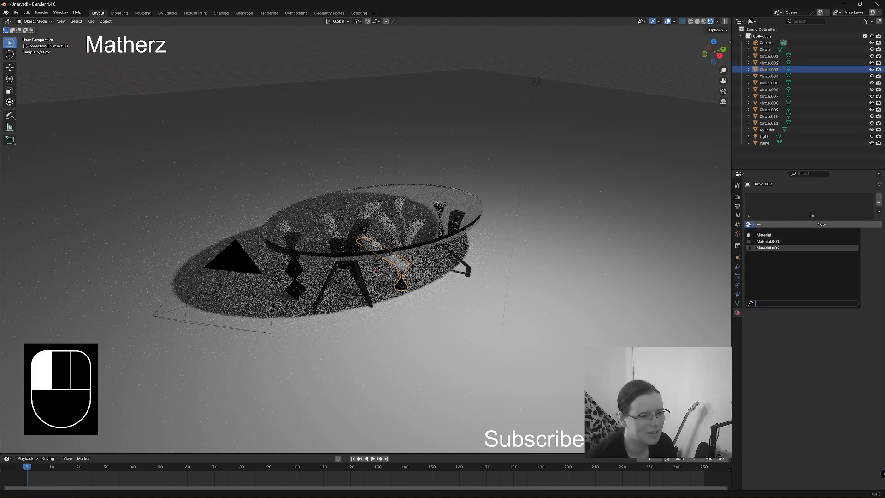
click(767, 247)
middle_drag(322, 300, 299, 253)
click(370, 250)
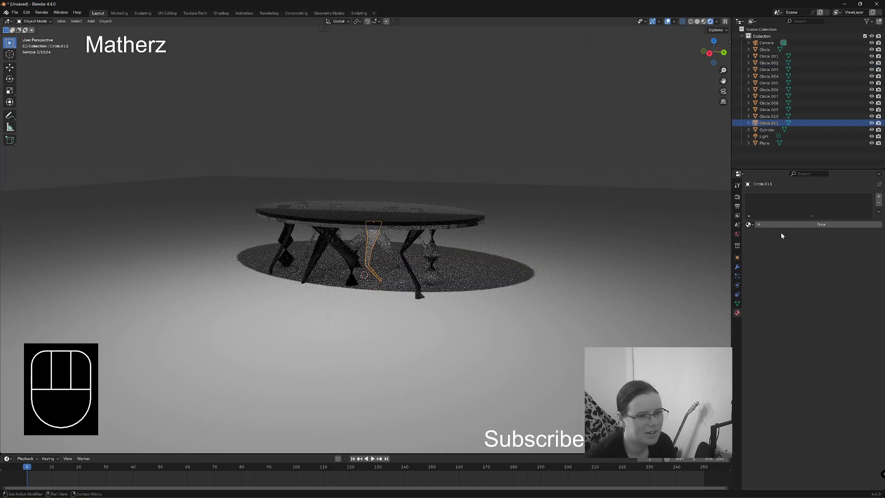
click(749, 224)
click(768, 248)
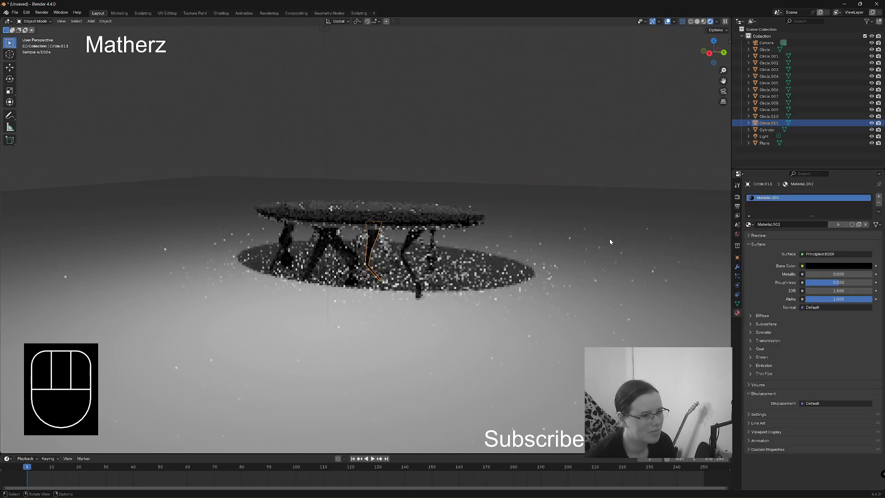
Step: Assign Material.002 to the straight tapered leg (Circle) and to the second stacked-diamond leg (Circle.007)
click(365, 239)
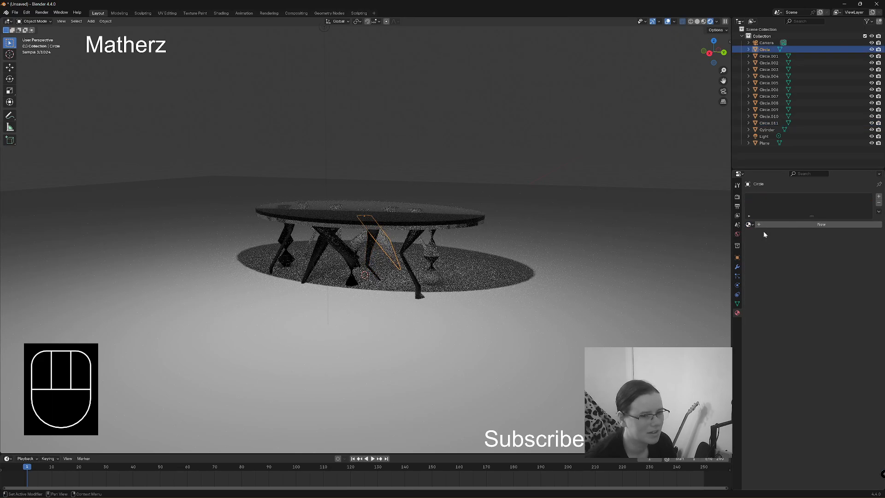
click(749, 225)
click(768, 248)
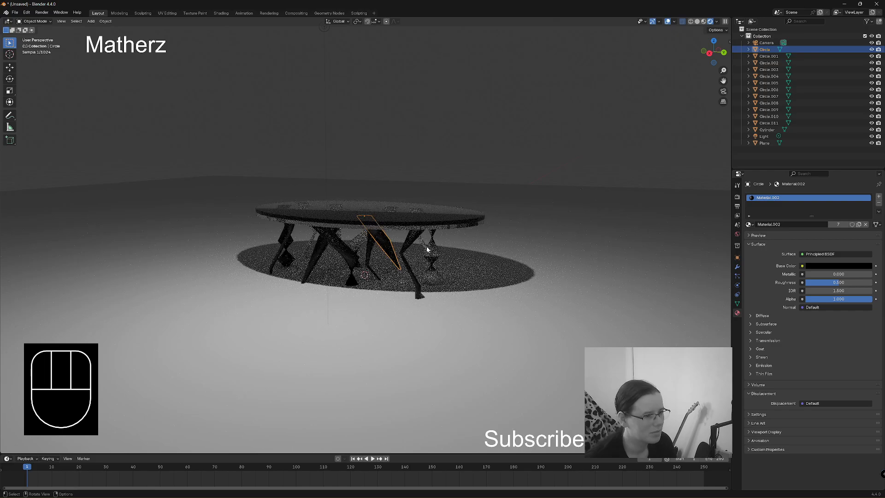
click(435, 252)
click(748, 226)
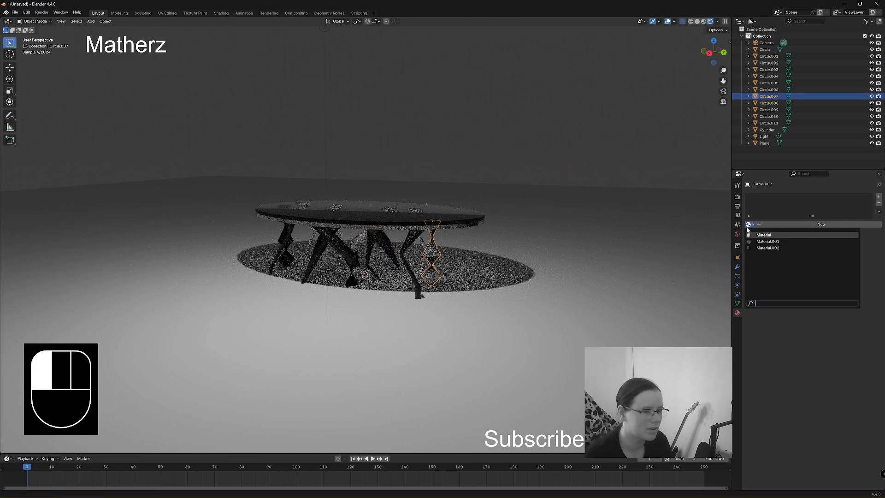
click(768, 248)
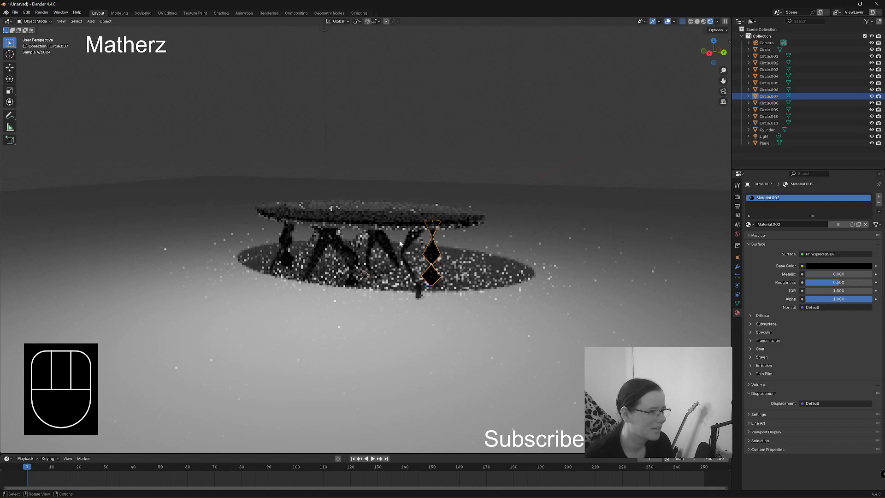
Step: Assign Material.002 to legs Circle.009 and Circle.004, and clear the selection
click(362, 241)
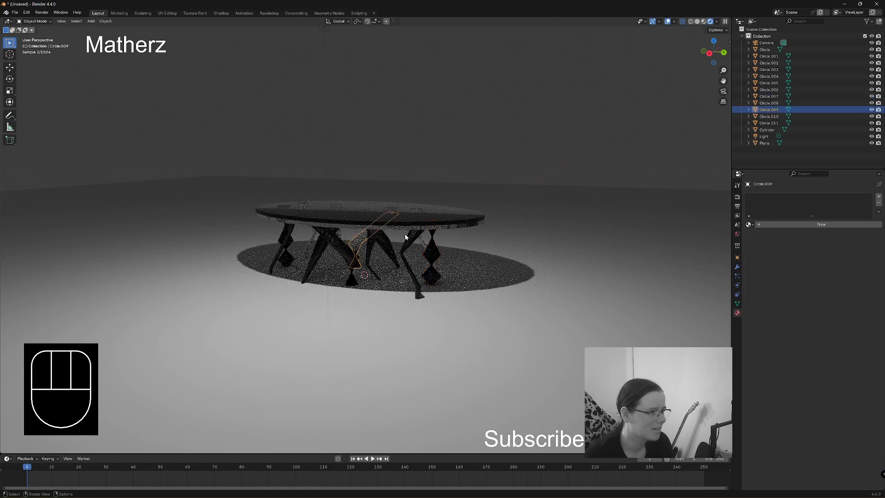
click(748, 225)
click(767, 247)
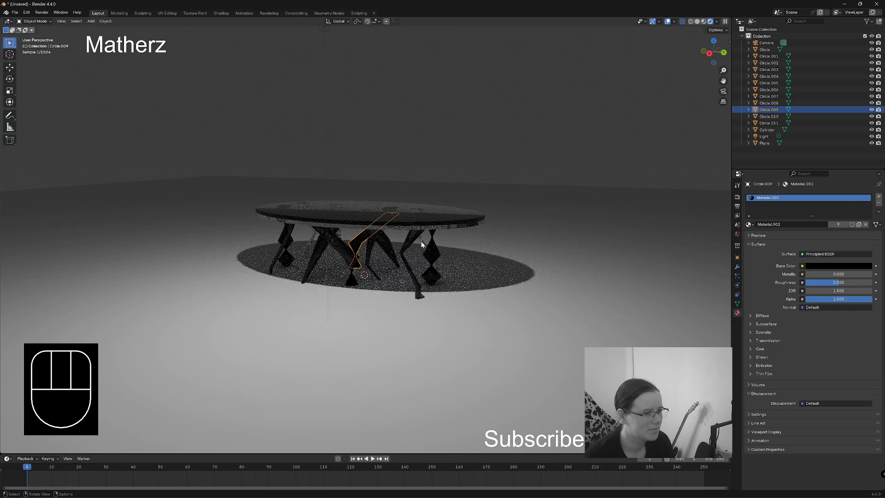
click(422, 241)
click(749, 224)
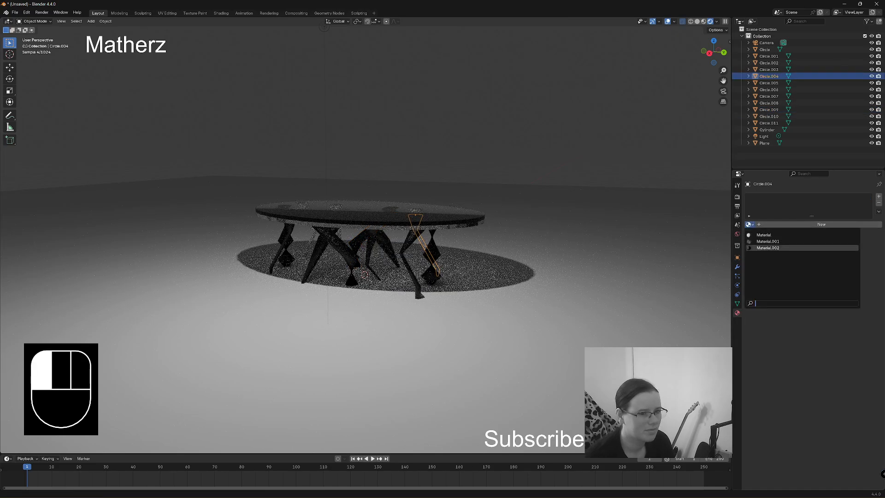
click(767, 248)
click(555, 151)
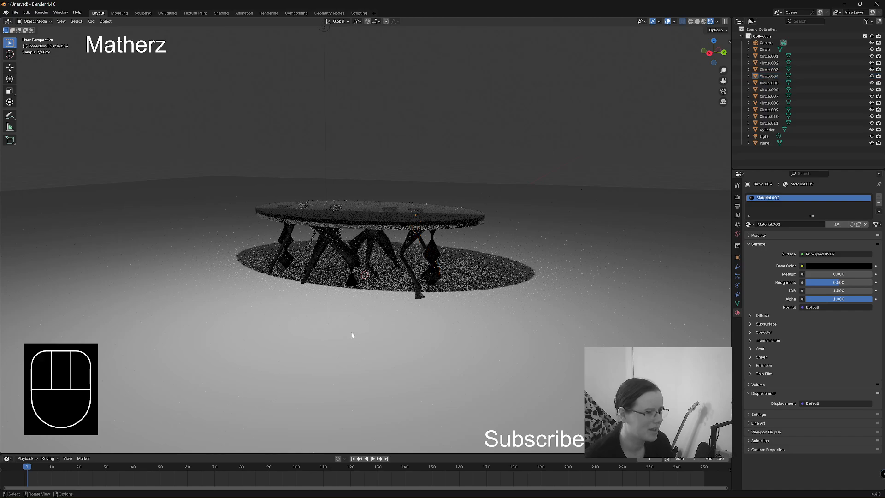
Step: Duplicate the point light about 11 m in the negative X direction and color the copy purple, #CC00FF
middle_drag(352, 334, 421, 345)
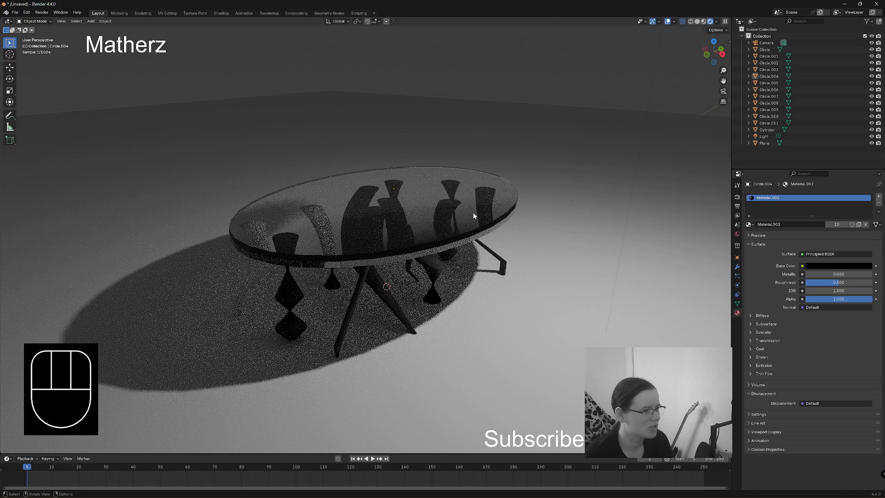
click(463, 219)
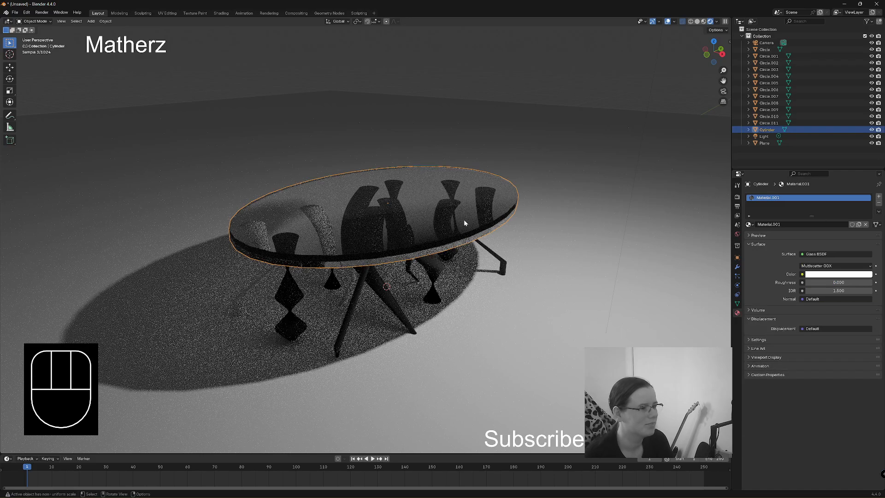
scroll(464, 219, down, 5)
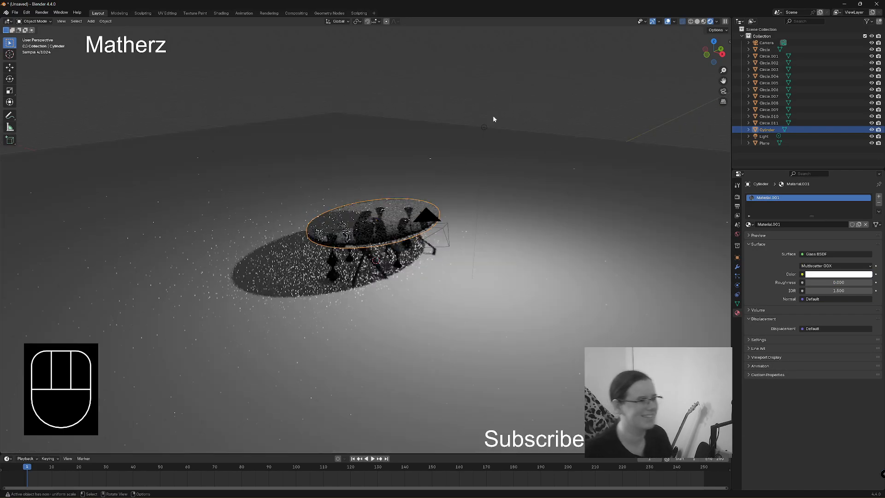
click(483, 130)
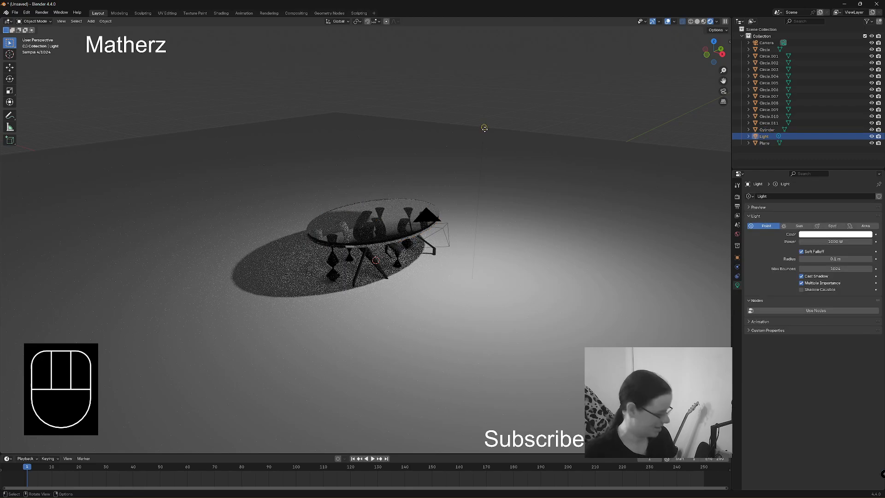
key(shift+d)
key(x)
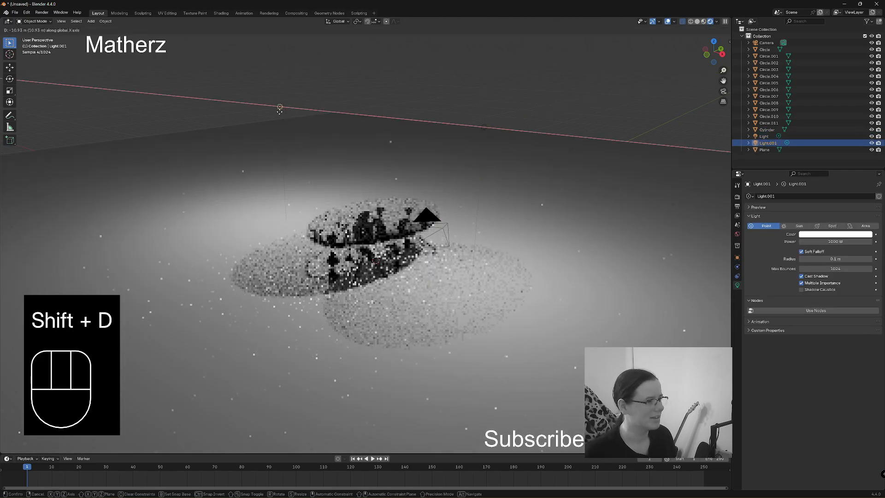
click(270, 108)
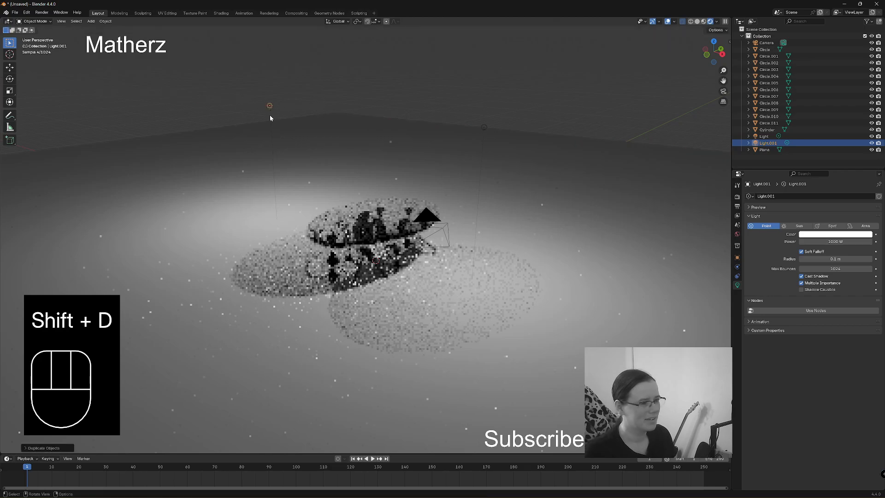
click(835, 235)
click(863, 169)
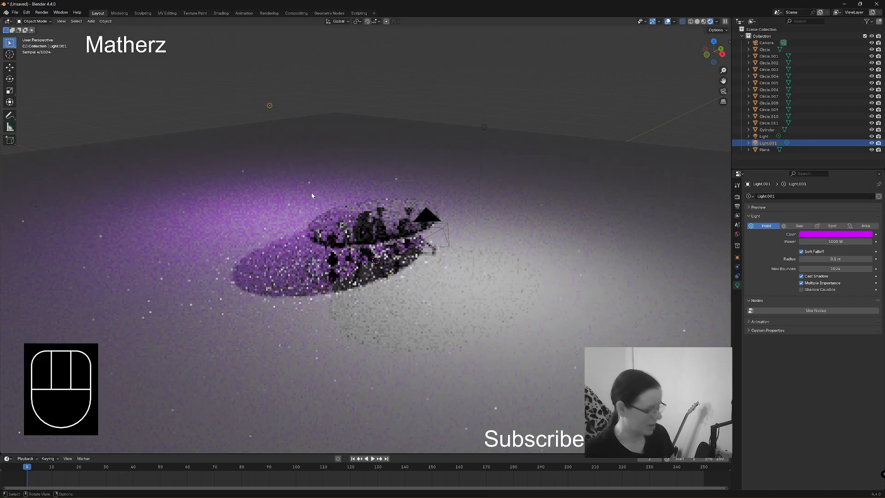
Step: Duplicate the purple light in the negative Y direction, reposition the copy nearer the table, and change its color to red
key(shift+d)
key(y)
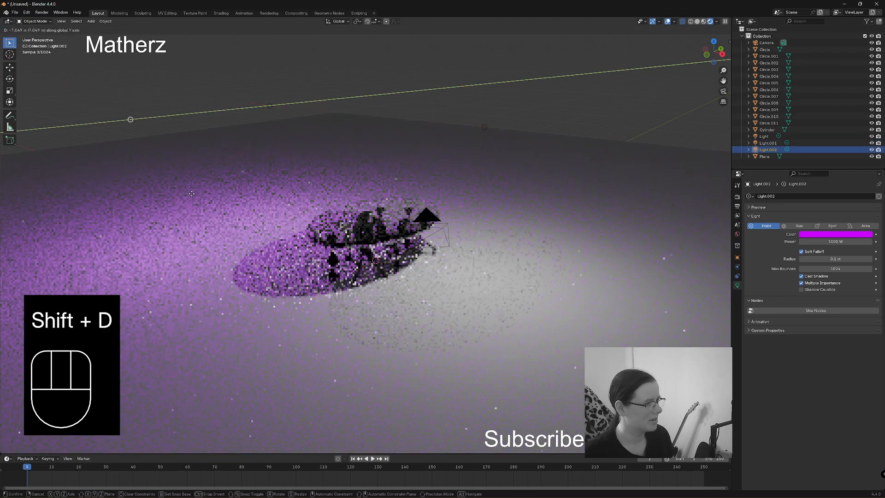
click(192, 196)
key(g)
middle_drag(198, 197, 316, 218)
click(316, 217)
click(846, 235)
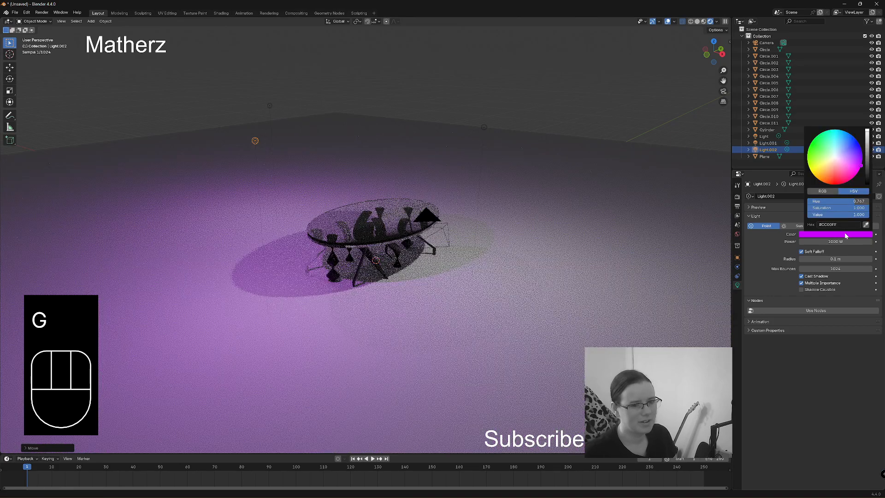
click(843, 180)
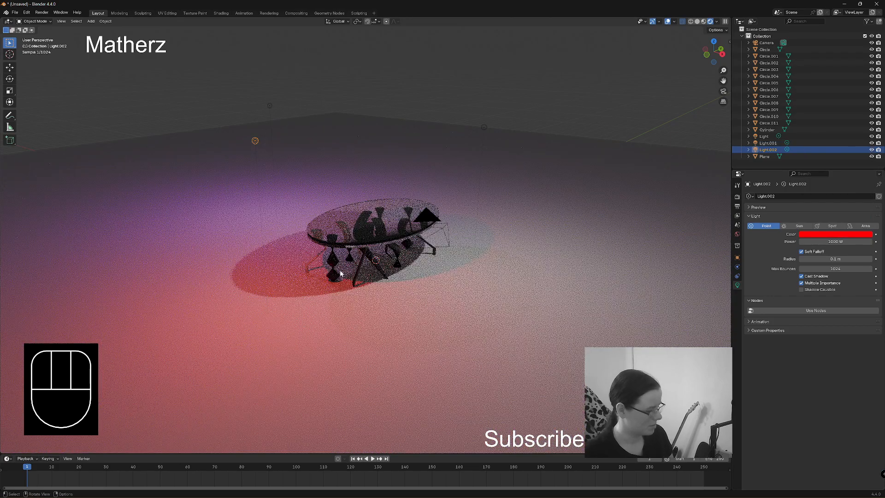
Step: Duplicate the red light, place the copy near the original white light, and change its color to blue
key(shift+d)
middle_drag(350, 268, 484, 203)
click(529, 199)
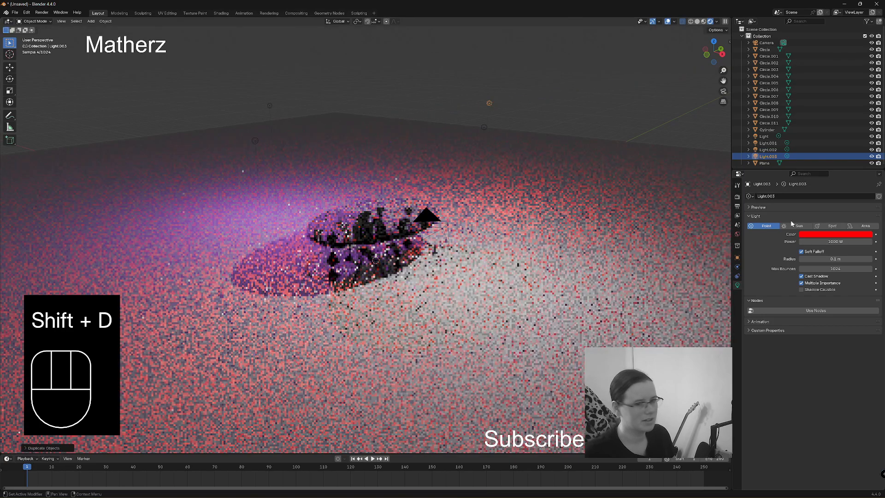
click(848, 235)
drag(844, 159, 856, 141)
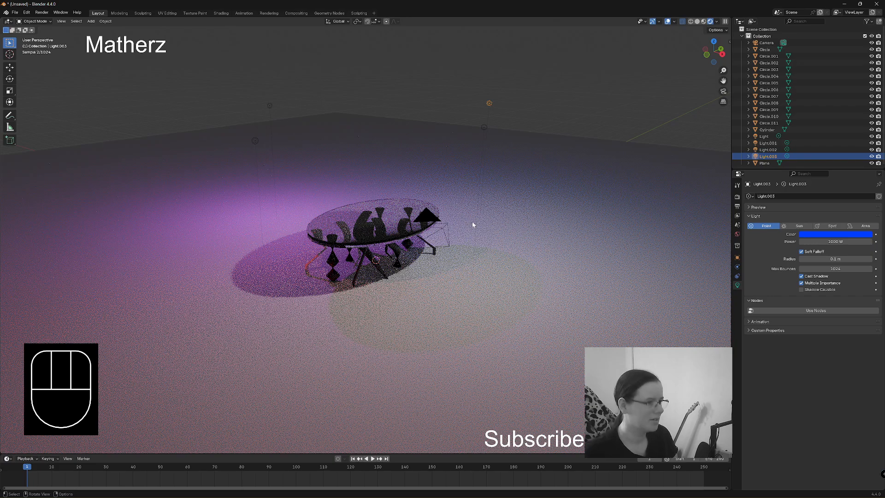
Step: Move the blue light slightly closer to the table and clear the selection
key(g)
middle_drag(472, 221, 437, 234)
click(437, 234)
click(515, 132)
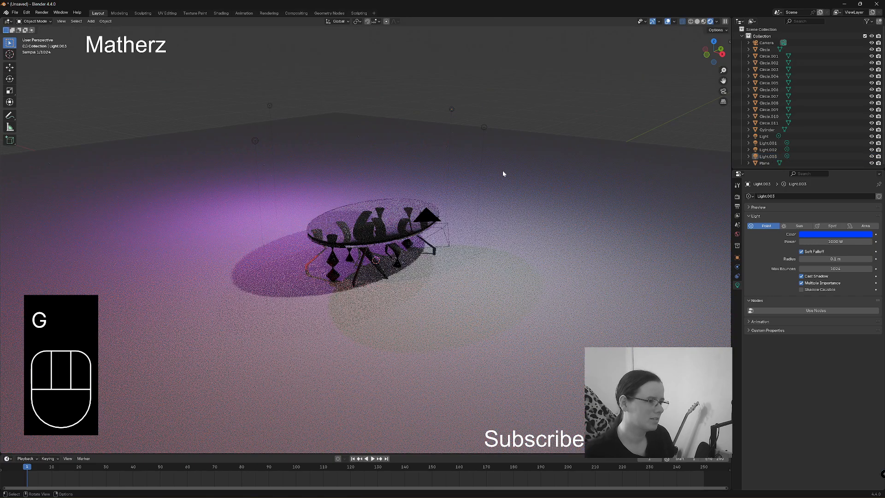
Step: Set the IOR of the tabletop's Glass BSDF to 1.100
scroll(491, 307, up, 2)
scroll(491, 310, up, 1)
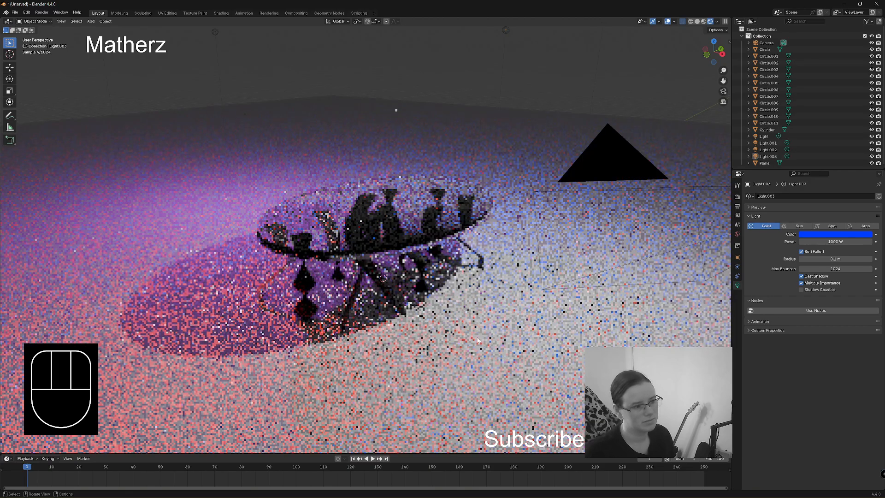
middle_drag(477, 340, 466, 339)
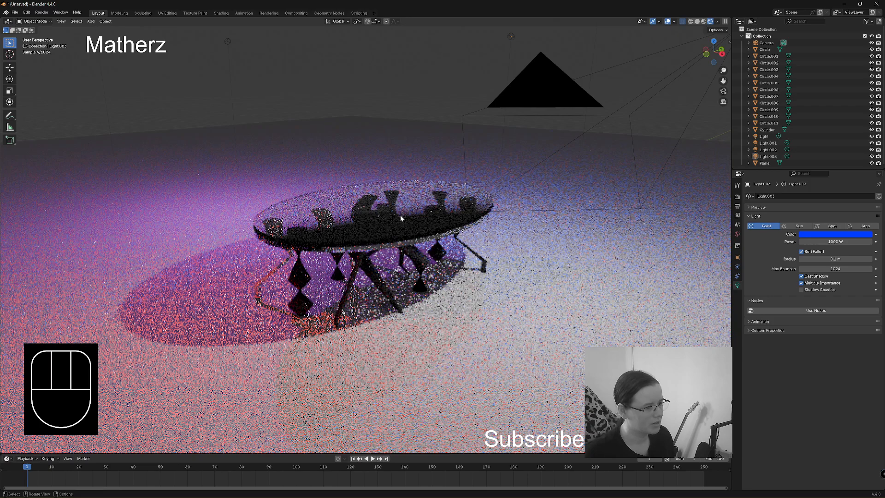
click(400, 214)
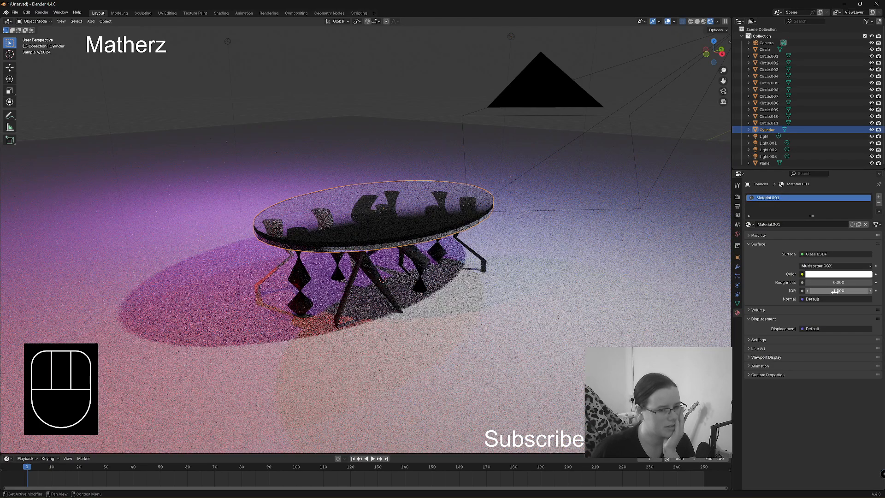
drag(835, 291, 814, 291)
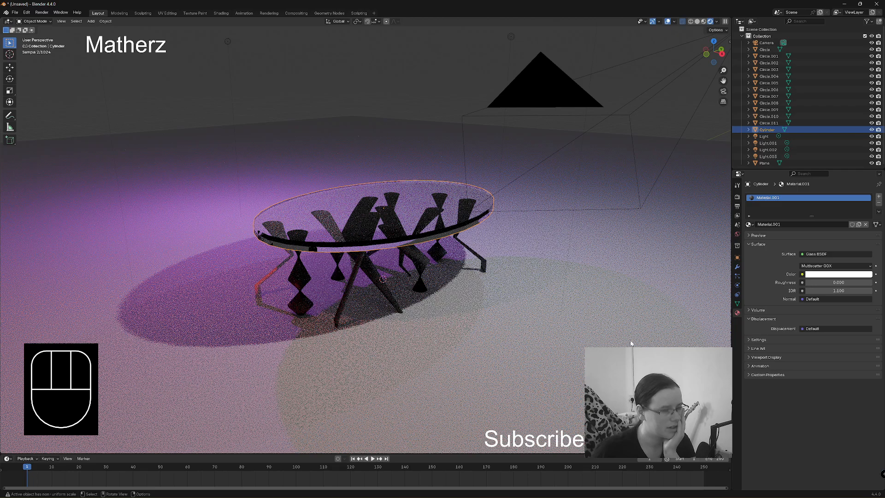
Step: Clear the tabletop selection, add a cylinder mesh and move it up along Z above the table
click(441, 90)
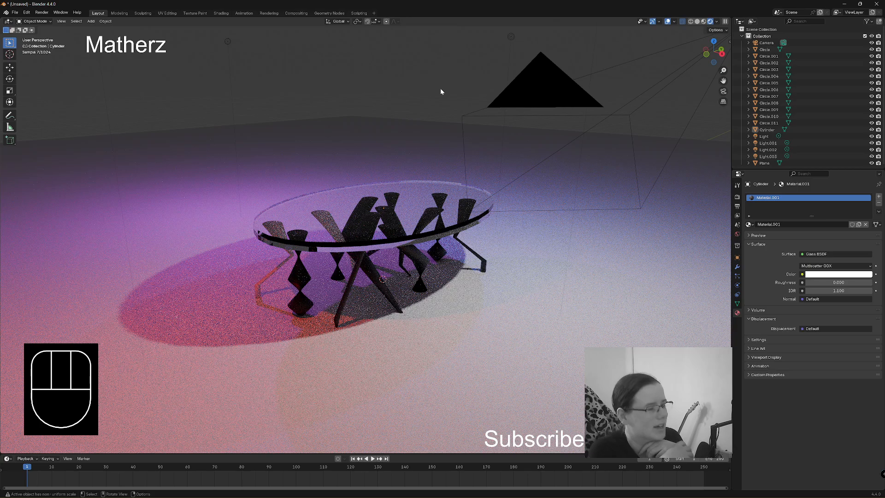
click(91, 21)
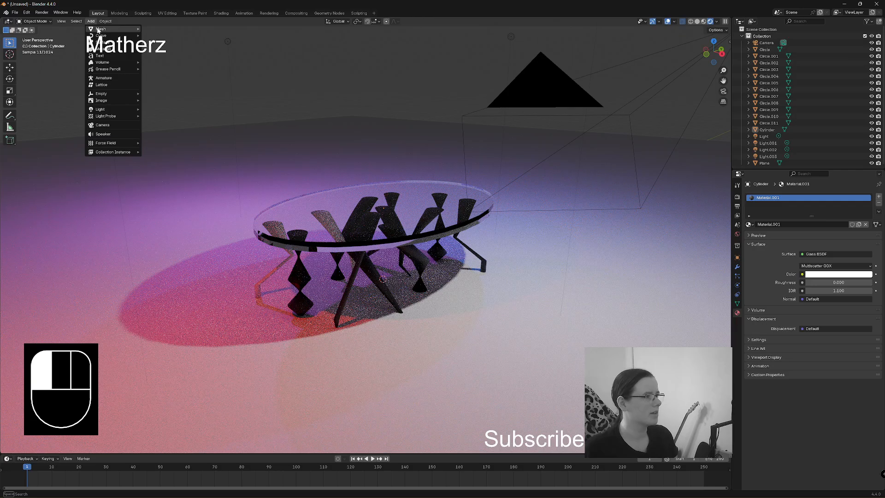
mouse_move(98, 29)
click(159, 62)
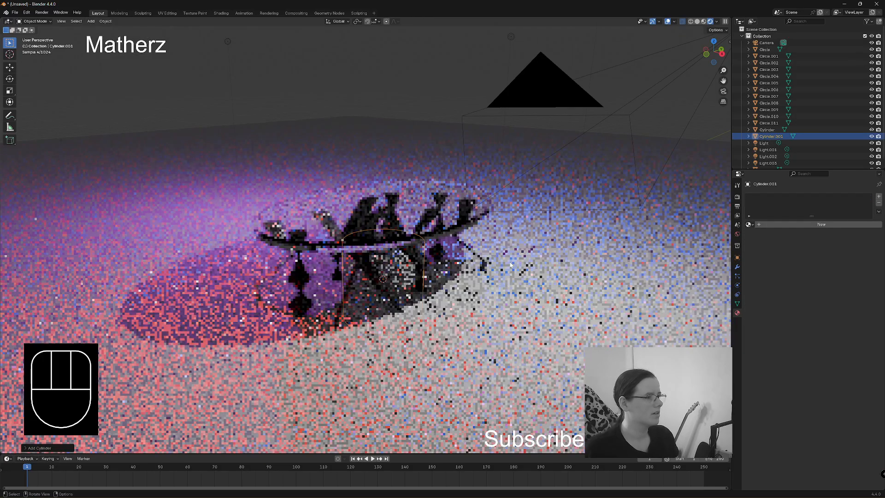
scroll(490, 315, down, 3)
scroll(374, 300, down, 2)
key(g)
middle_drag(347, 301, 436, 150)
click(397, 137)
Step: Rotate the new cylinder 90 degrees about the X axis so it lies horizontally
key(r)
key(r)
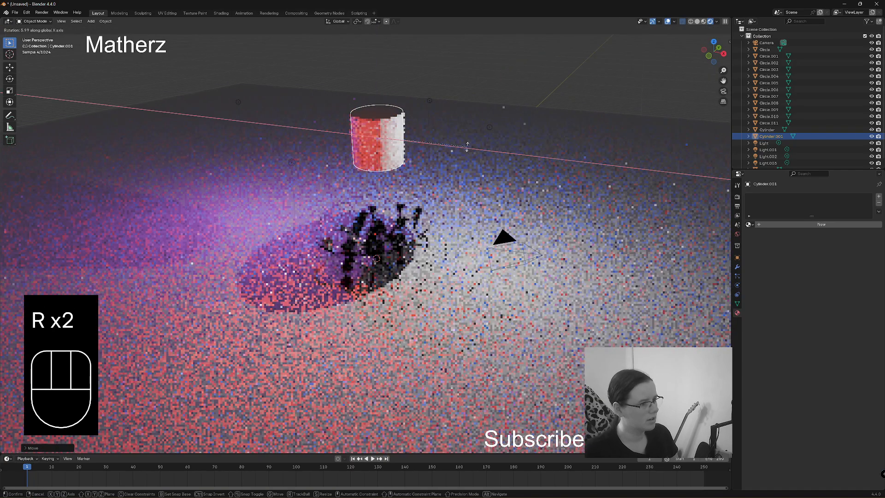
text(90)
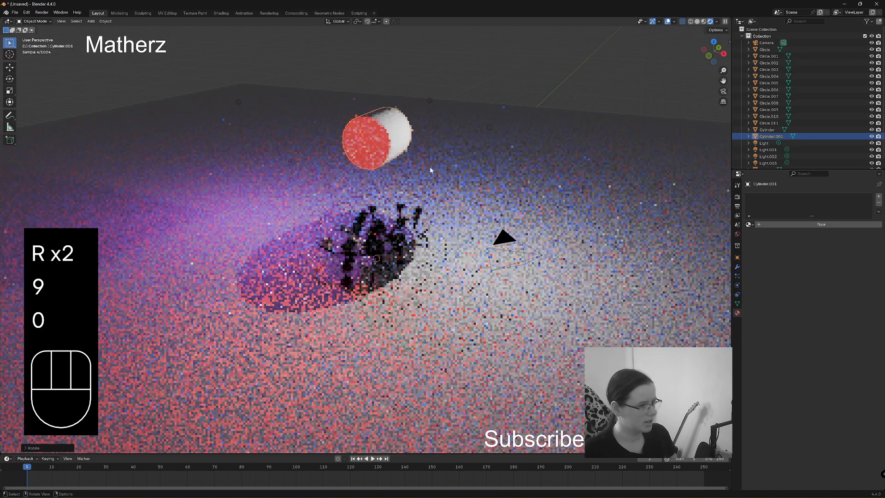
click(521, 145)
Step: Scale the cylinder down to a small size and stretch it along its length into a long thin rod
key(s)
click(392, 141)
key(s)
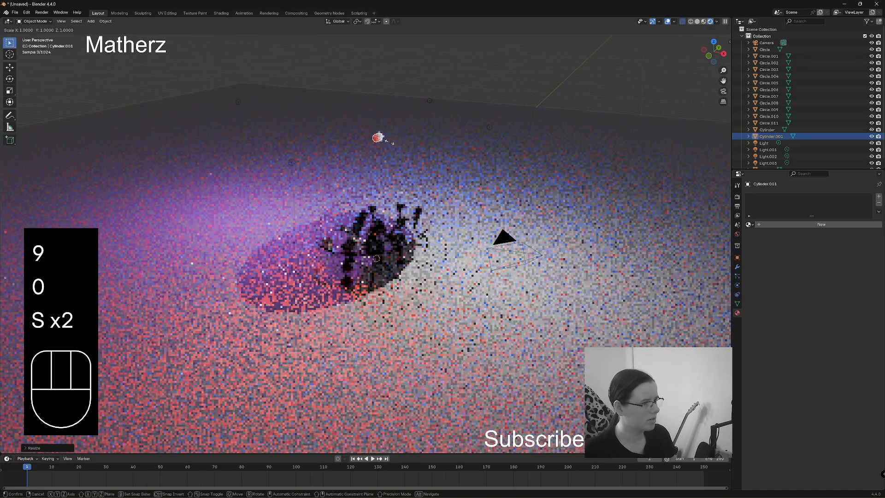
middle_drag(393, 141, 480, 97)
click(152, 340)
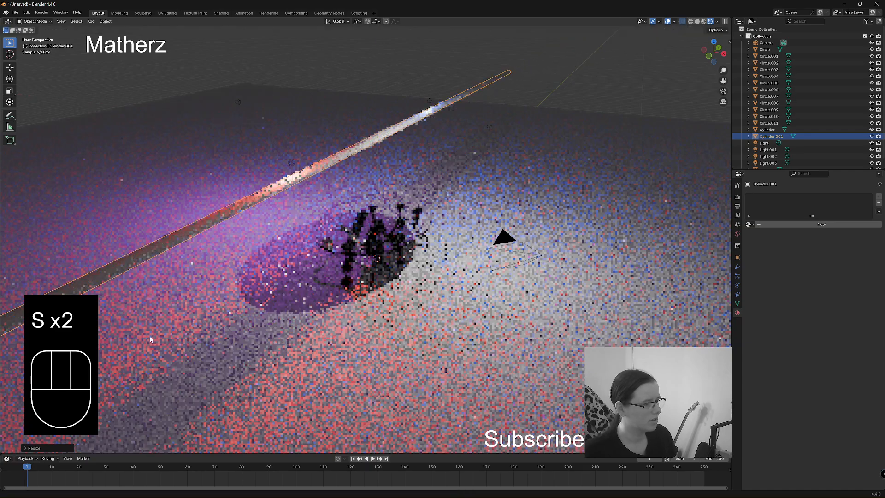
Step: Give the rod a new material with an Emission surface
click(821, 224)
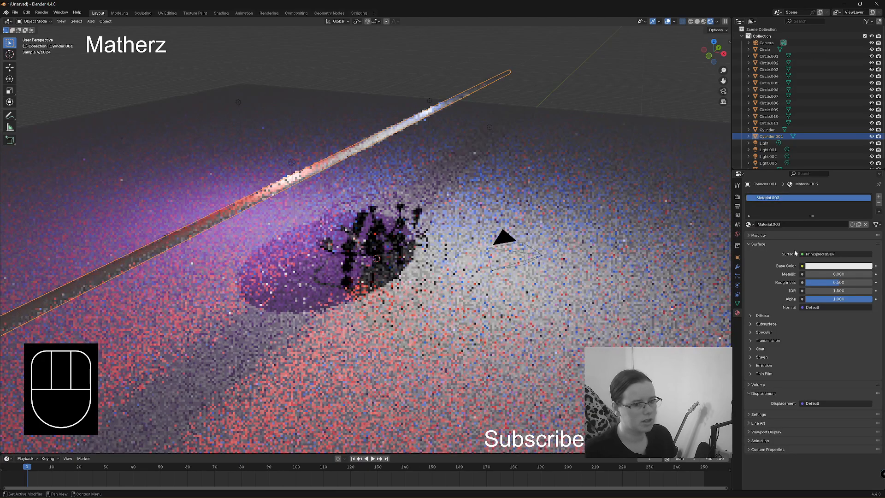
click(812, 255)
click(786, 291)
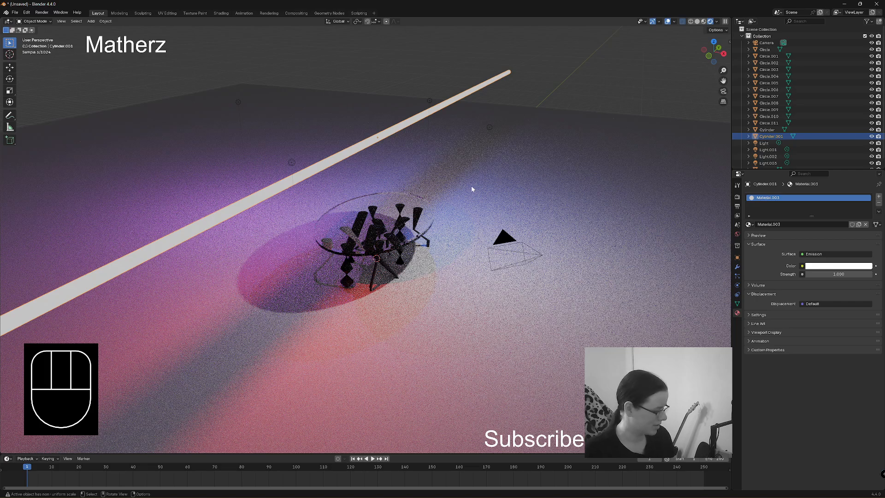
Step: Scale the glowing rod down, raise it along Z and shift it along the X axis
key(s)
click(430, 177)
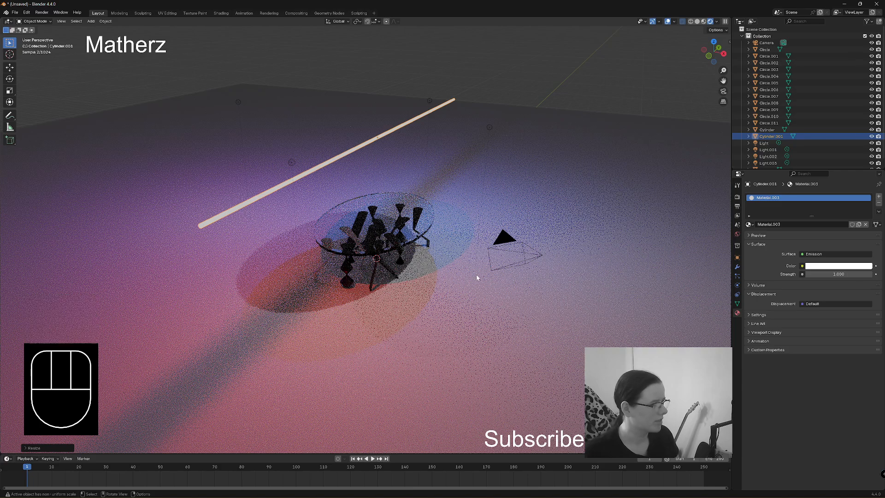
key(g)
middle_drag(415, 230, 452, 213)
click(425, 213)
key(g)
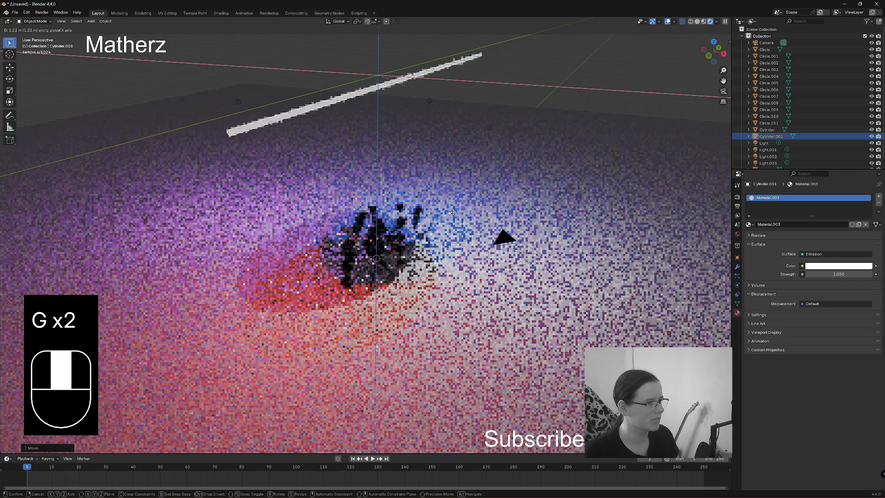
click(454, 216)
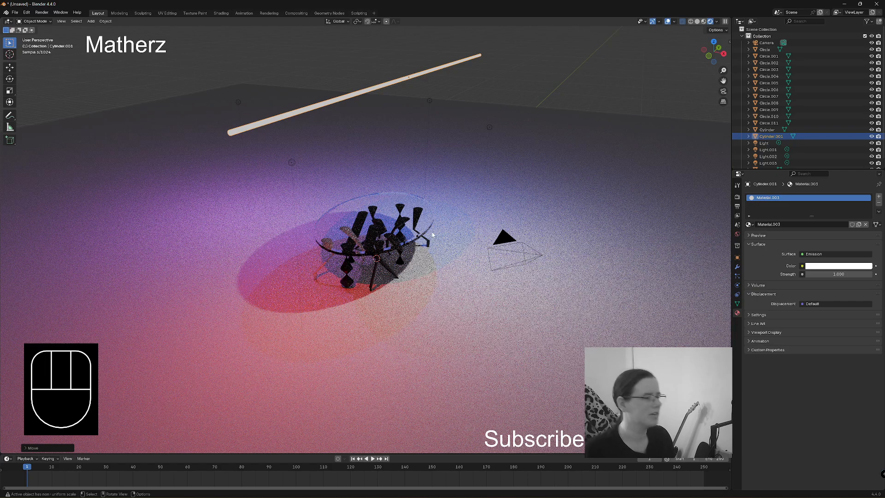
Step: Frame the table from slightly above, align the active camera to this view and select the camera
middle_drag(433, 234, 438, 260)
scroll(439, 266, up, 4)
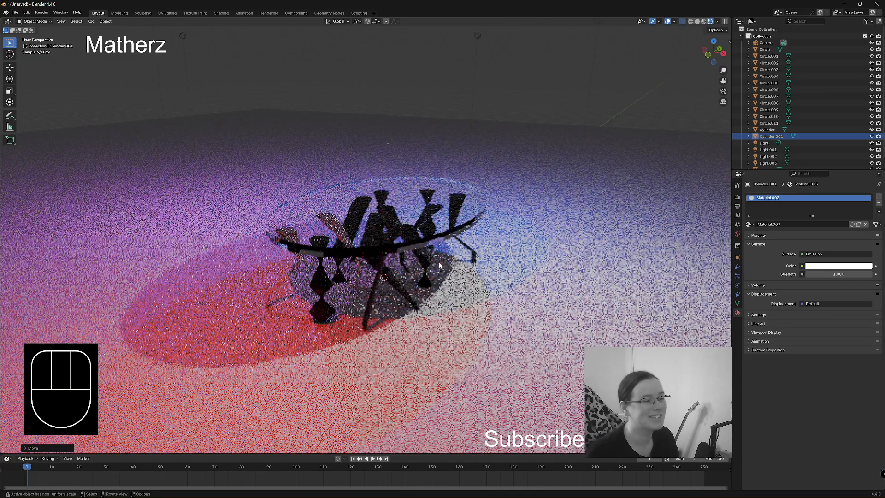
click(61, 21)
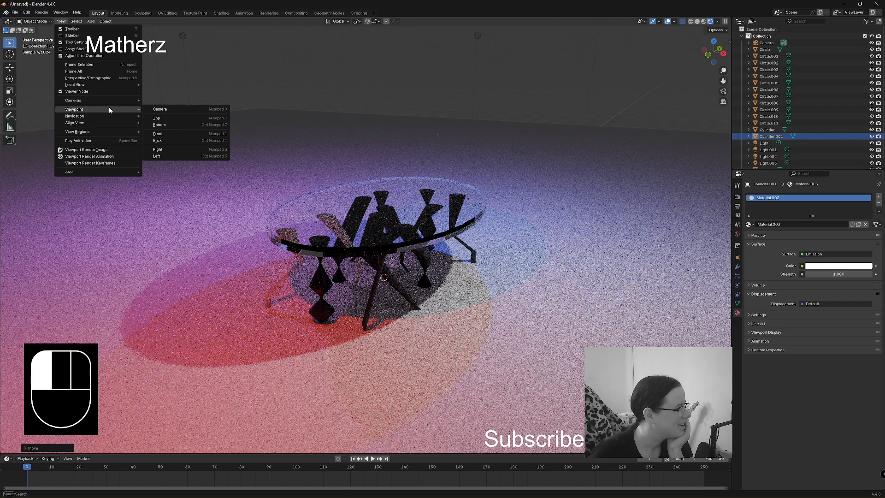
mouse_move(111, 125)
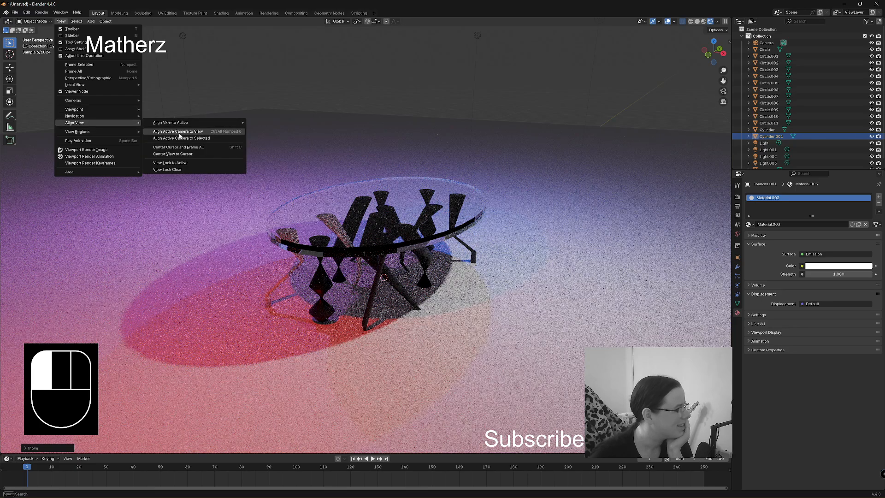
click(178, 133)
click(504, 132)
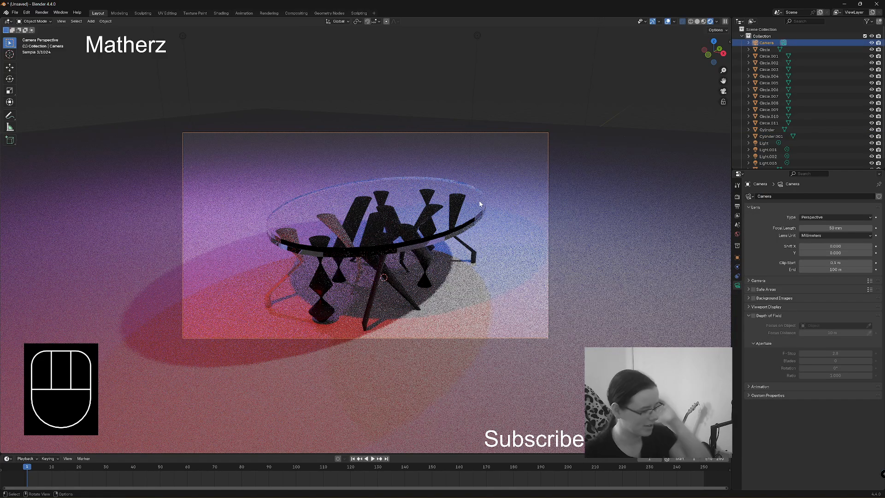
Step: Move the camera slightly back along its local Z axis and lower it about 0.31 m to reframe the table
key(g)
middle_drag(410, 336, 402, 352)
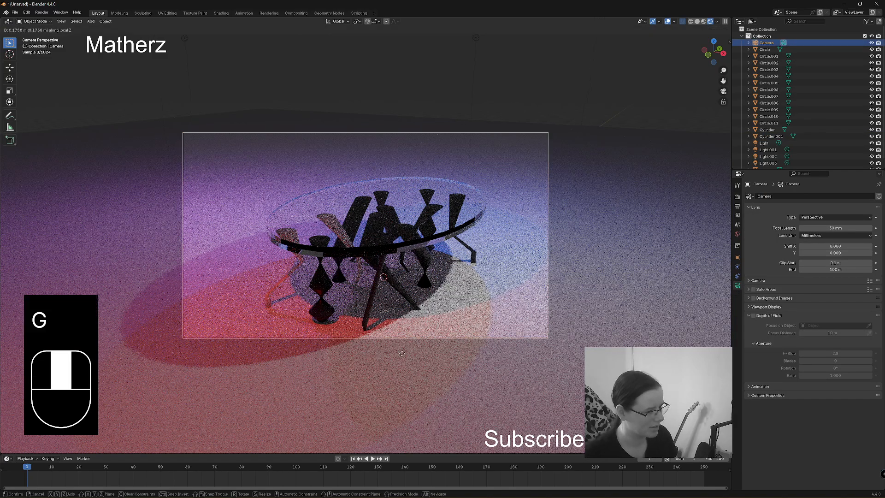
click(403, 354)
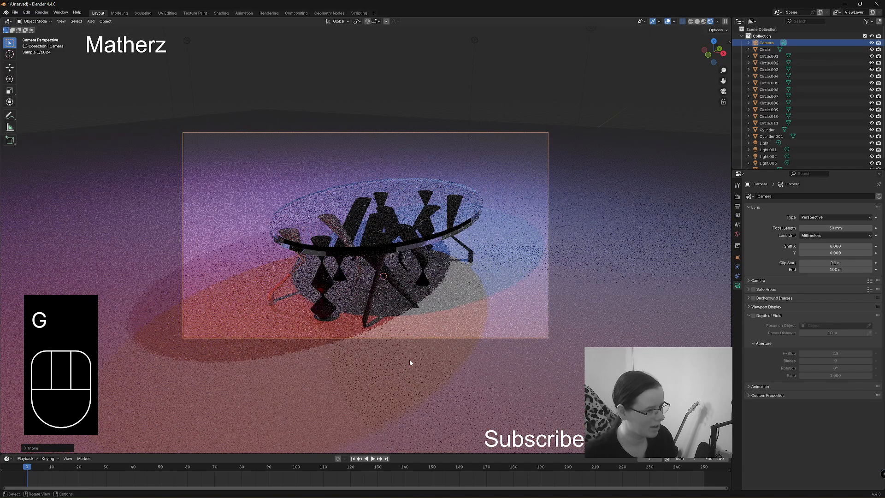
key(g)
key(g)
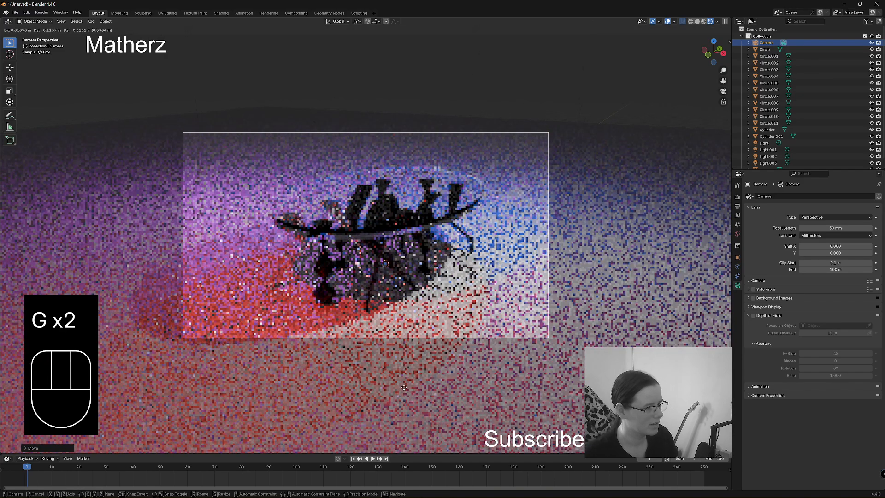
click(404, 387)
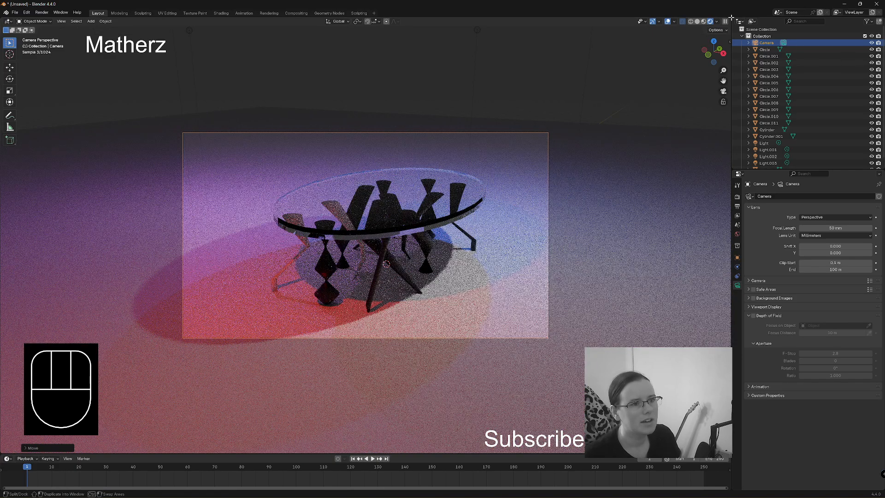
Step: Split the 3D viewport into two side-by-side views and leave the camera view in the second one to see the whole scene
drag(730, 17, 776, 44)
mouse_move(775, 14)
mouse_down()
mouse_move(470, 37)
mouse_move(429, 50)
mouse_up()
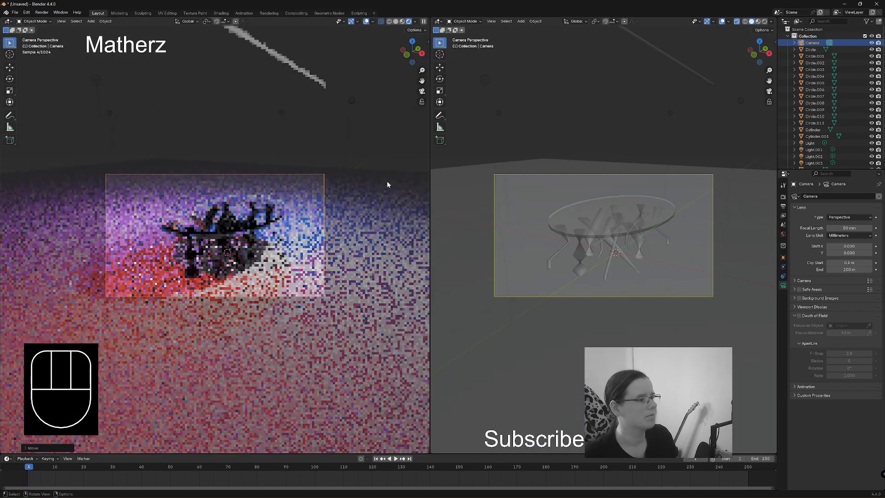
middle_drag(599, 251, 579, 275)
scroll(579, 274, down, 5)
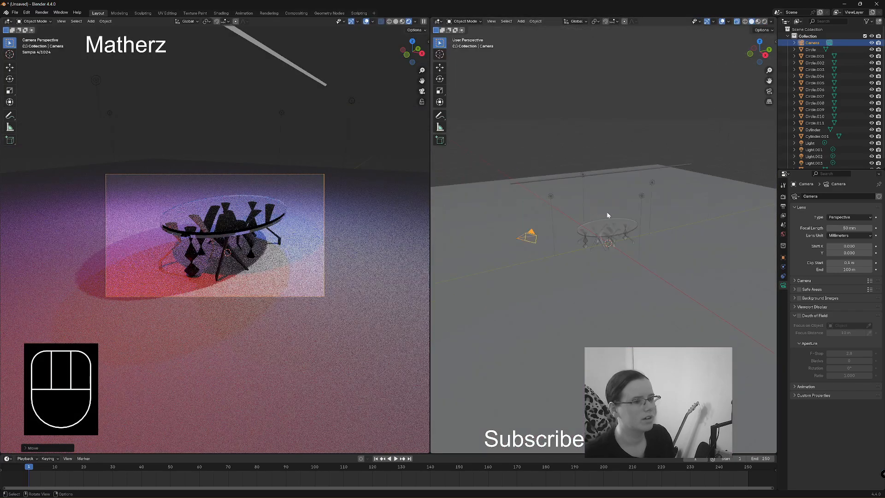
Step: Lower the glowing rod about 2.67 m along Z and shift it slightly along the X axis
click(609, 175)
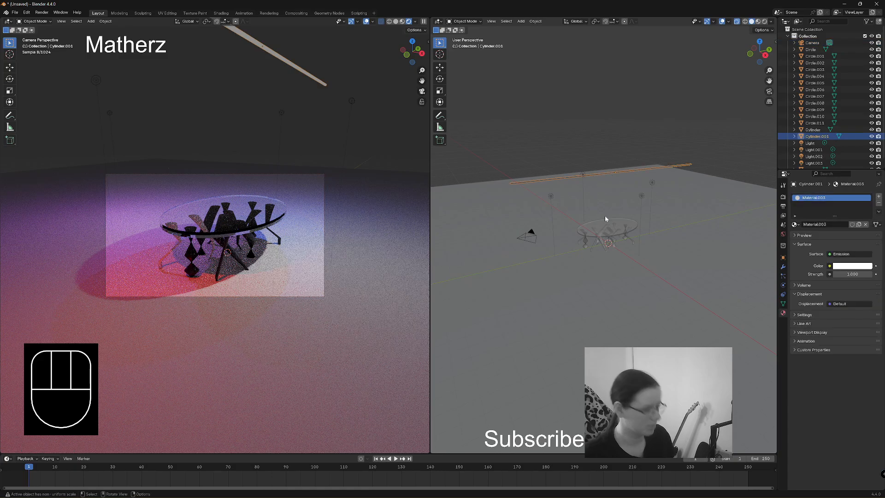
key(g)
key(z)
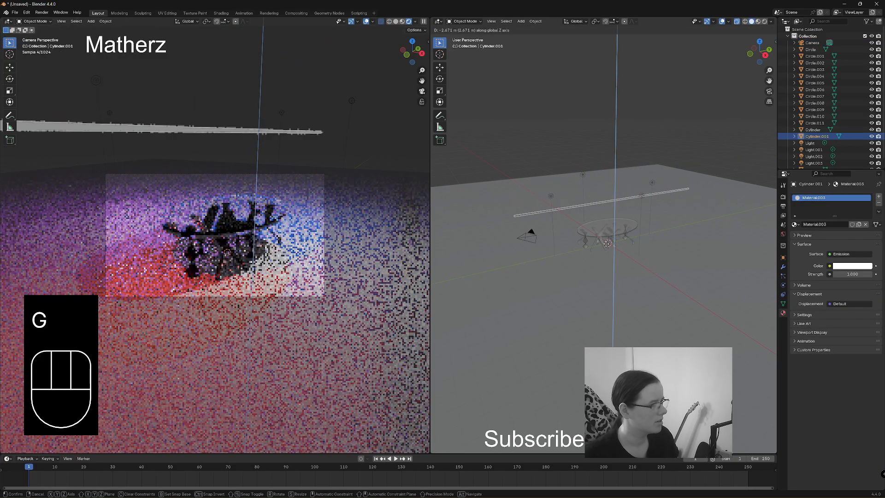
click(607, 243)
key(g)
middle_drag(607, 244, 618, 243)
click(623, 245)
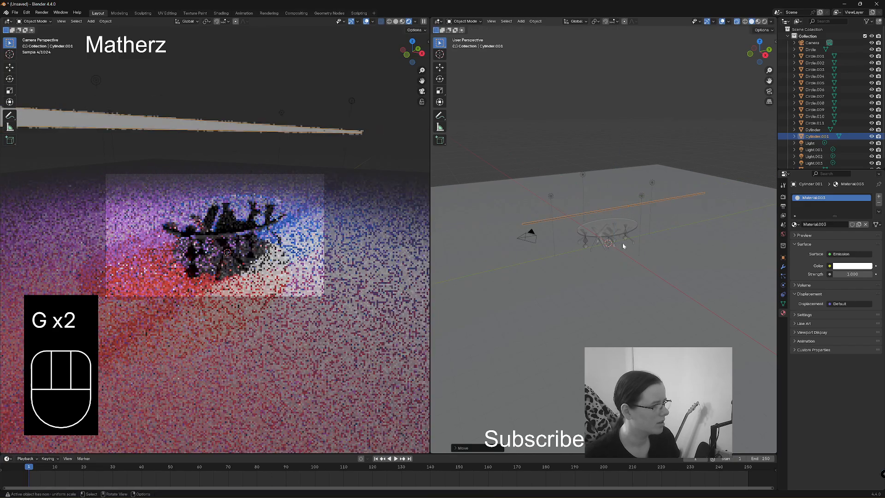
Step: Increase the emission strength of the rod's material and raise the rod along the Z axis high above the table
mouse_move(848, 274)
mouse_down()
mouse_move(864, 273)
mouse_move(849, 274)
mouse_up()
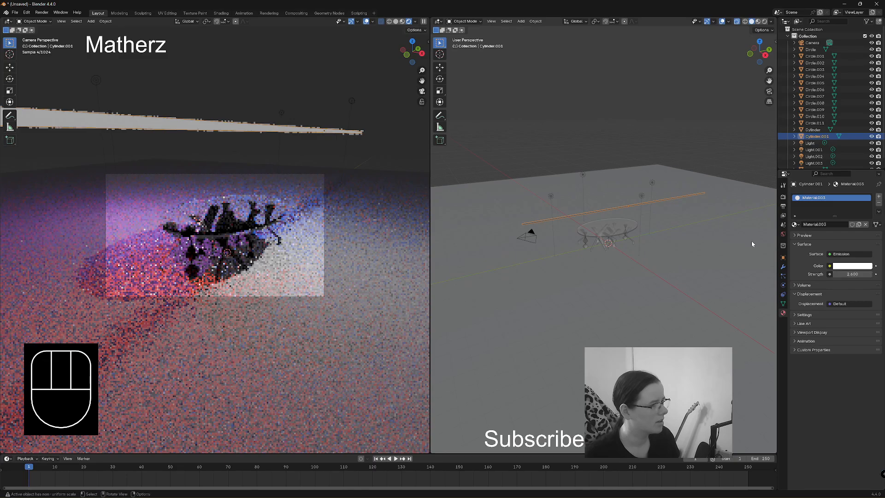
key(g)
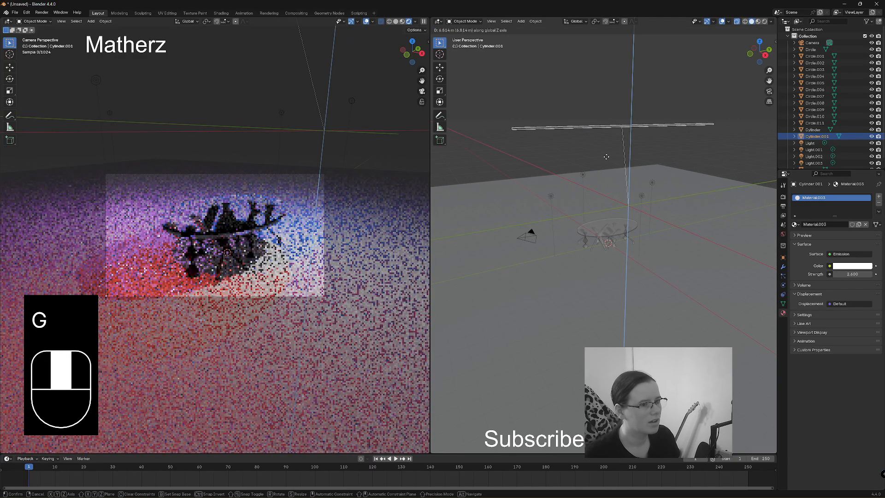